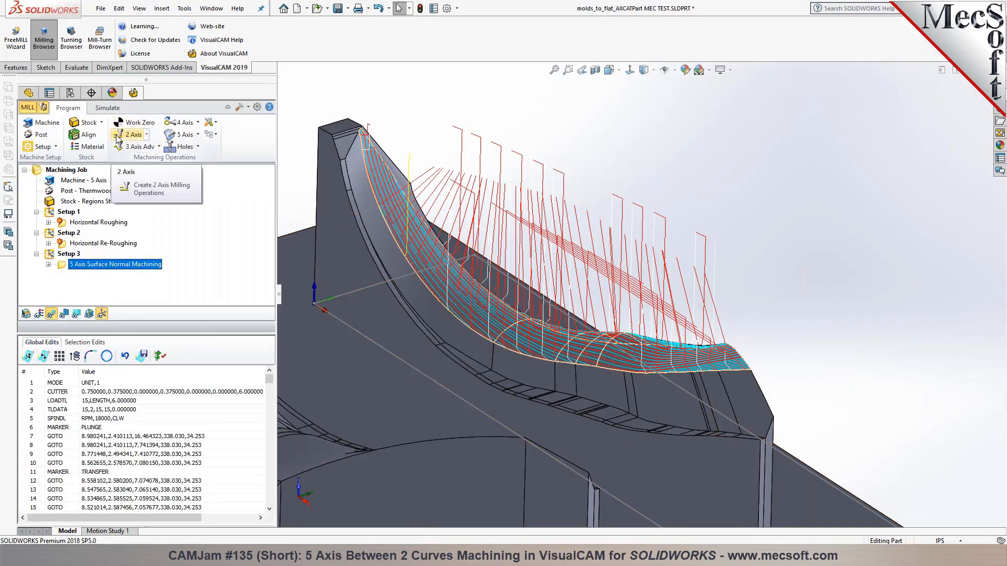
Select Setup 3 and show the list of 5 Axis operation types
click(67, 254)
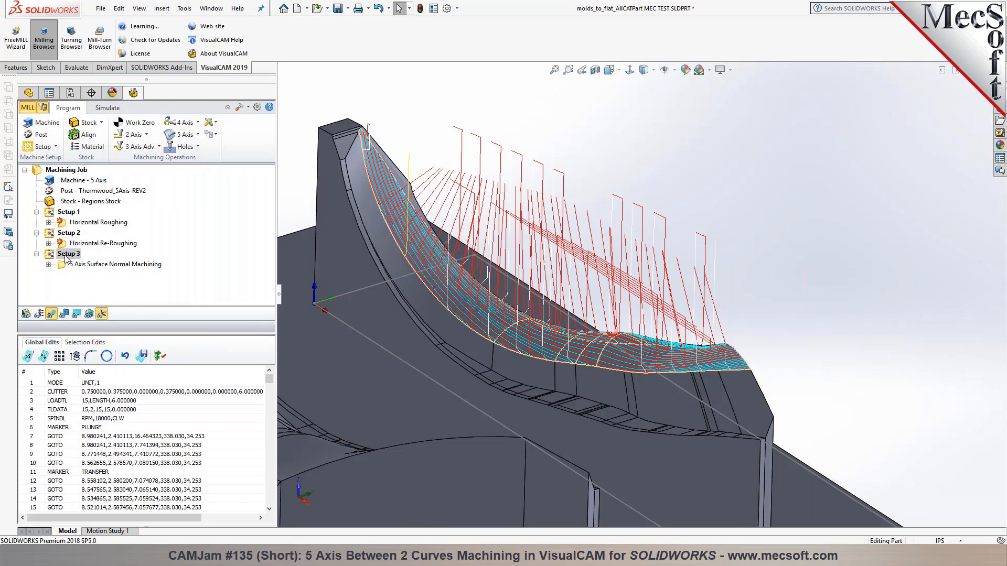
click(198, 135)
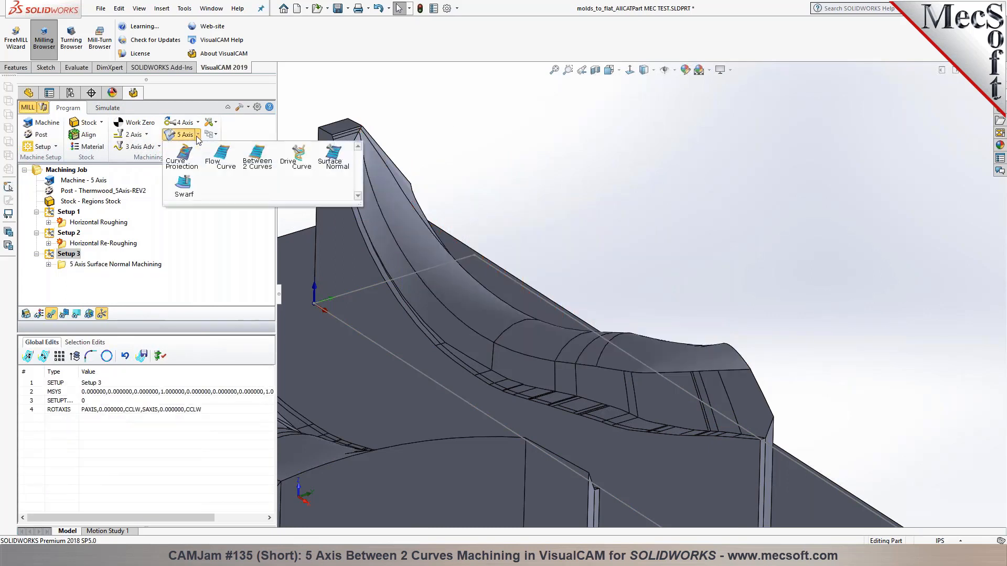
Start a 5 Axis Between Two Curves operation and pick its two drive curve edges
click(250, 164)
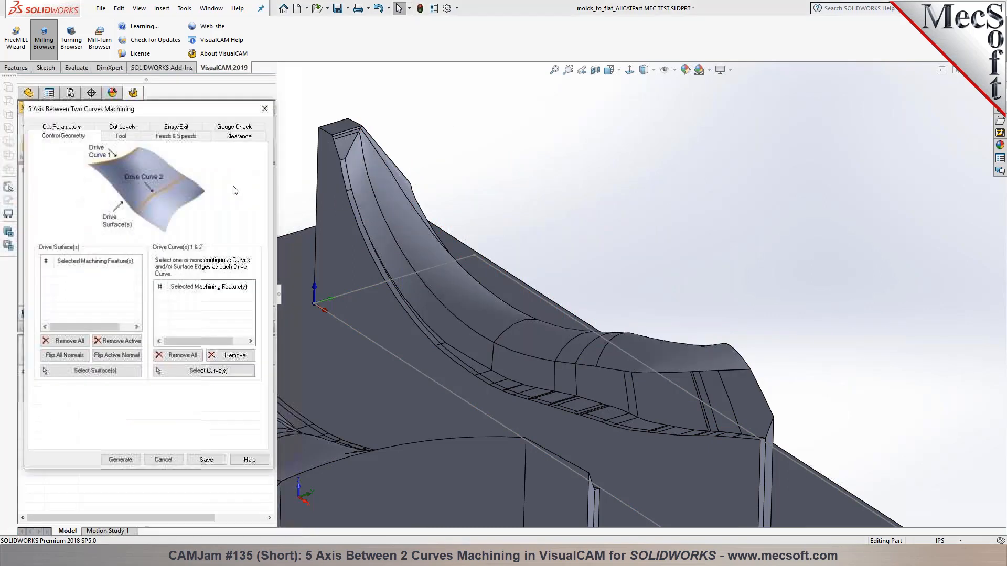
middle_drag(440, 260, 437, 229)
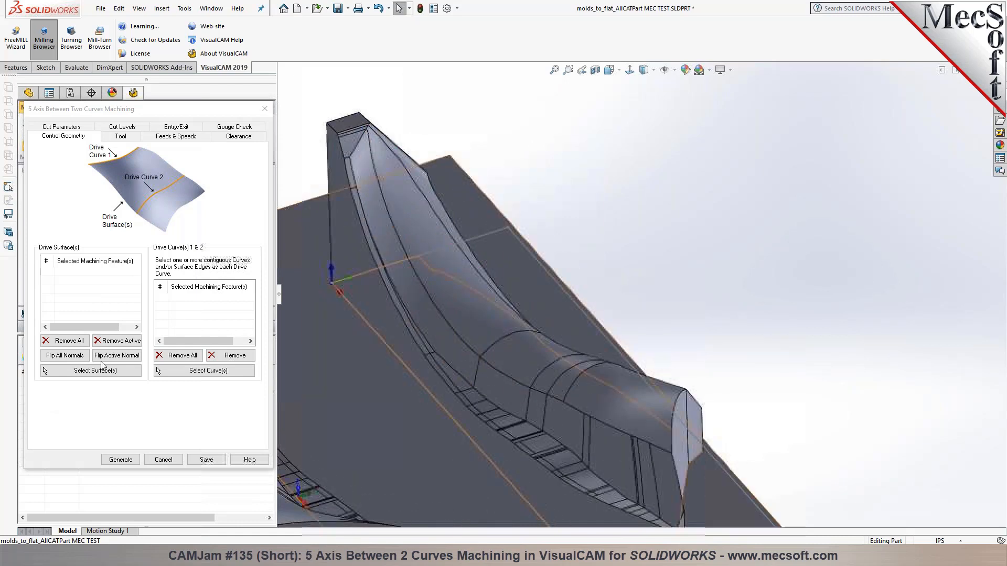
click(200, 373)
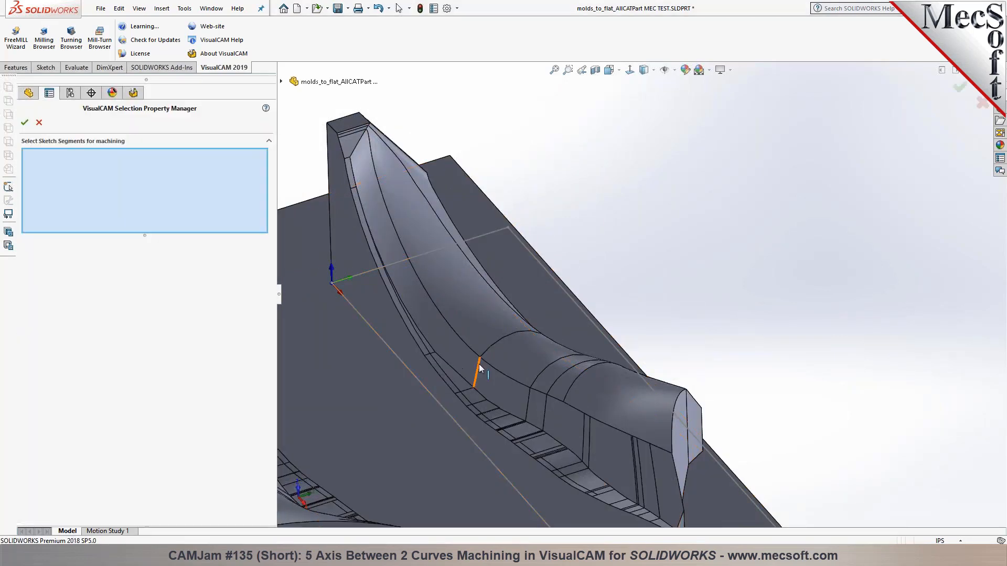
click(491, 369)
middle_drag(506, 351, 559, 351)
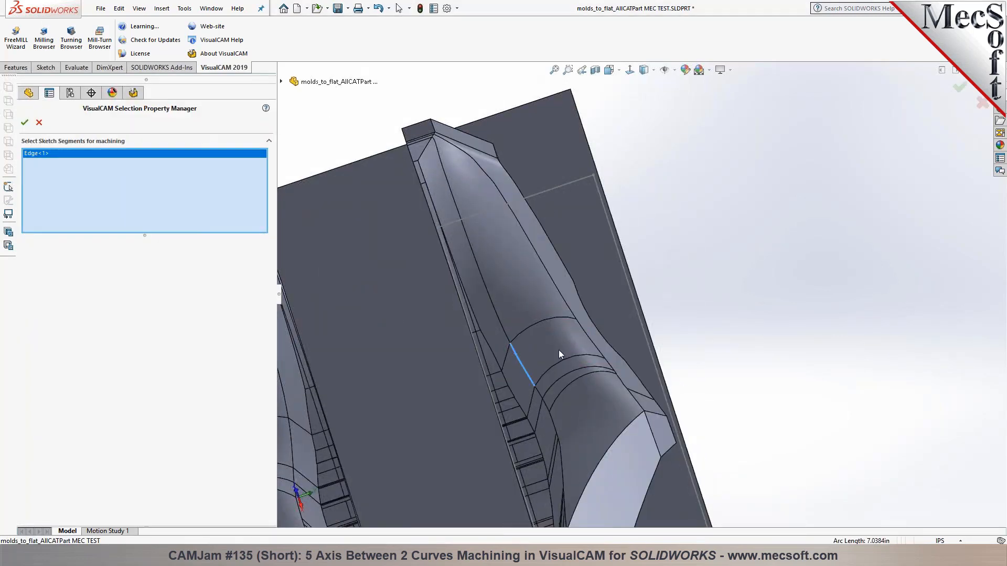
click(589, 339)
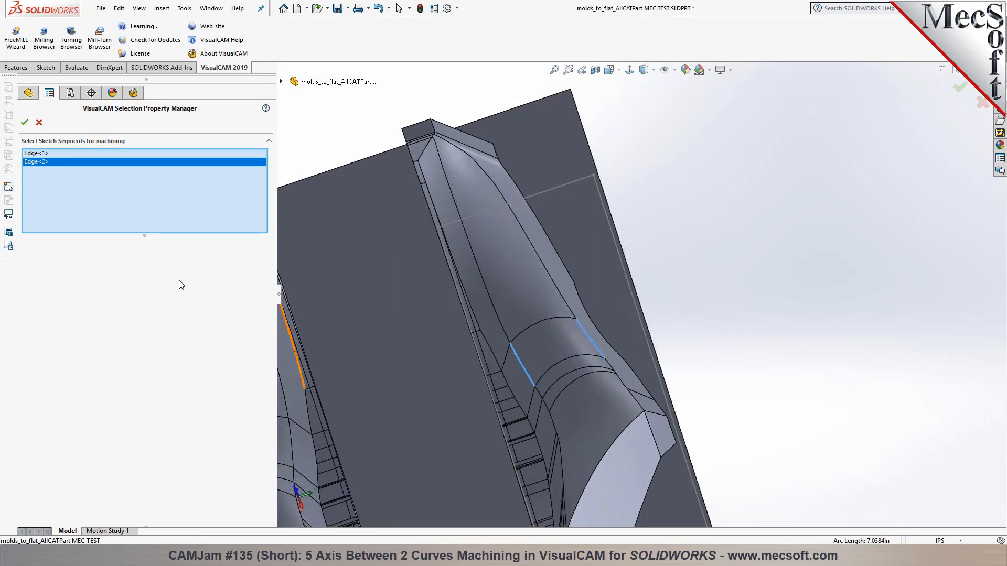
click(24, 124)
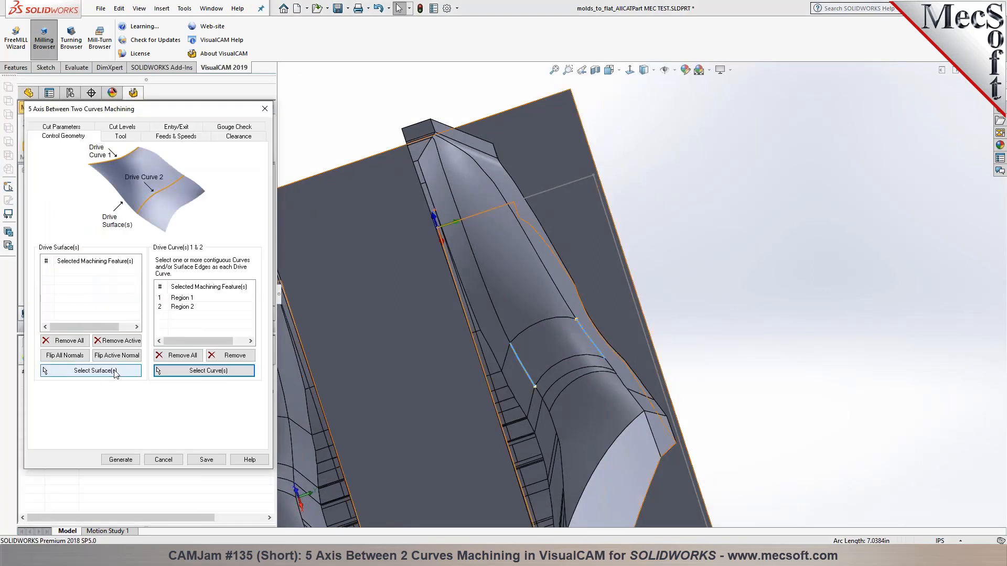
Use the face between the curves as the drive surface, review the tool, and generate the toolpath
click(117, 371)
click(558, 341)
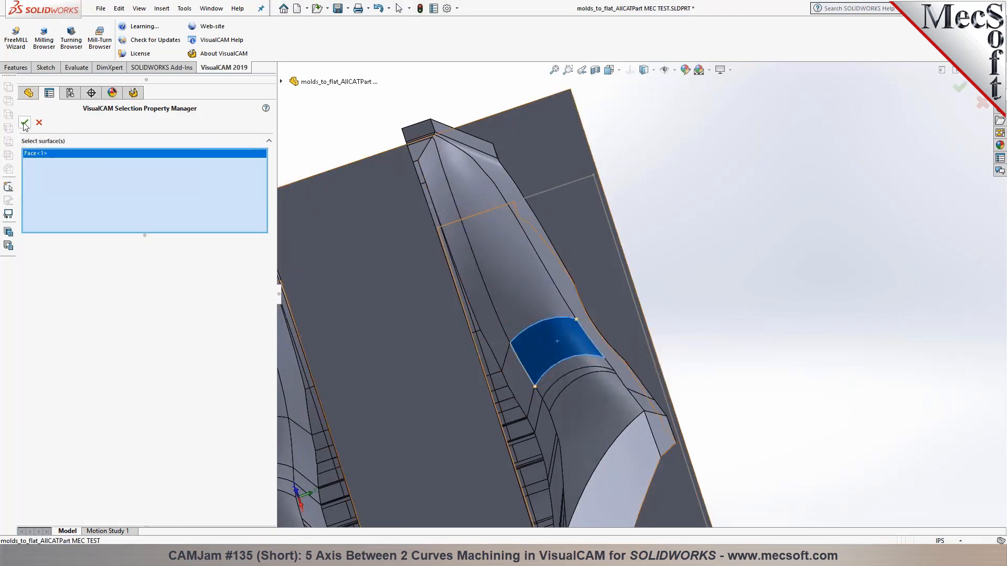
click(25, 124)
click(84, 272)
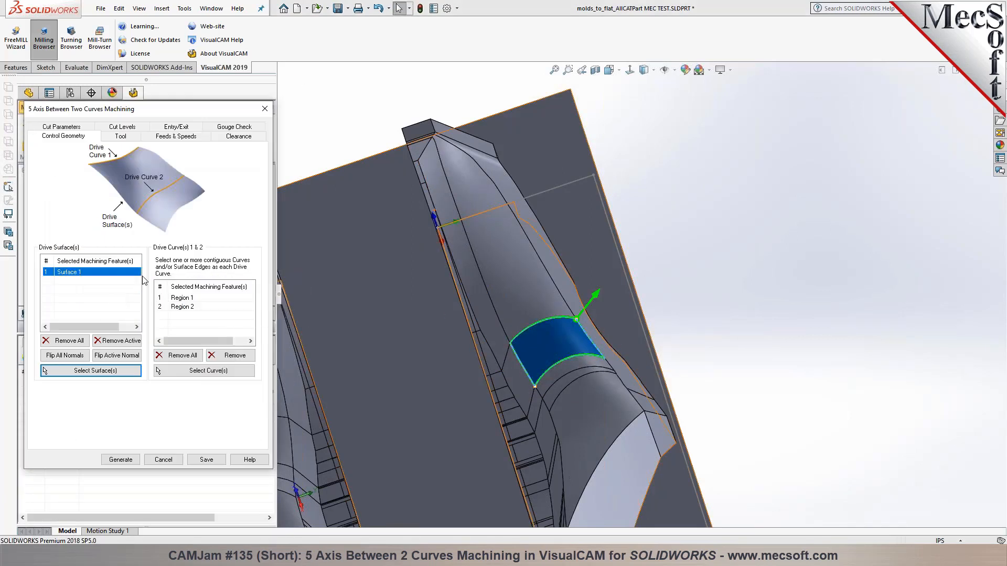
click(121, 136)
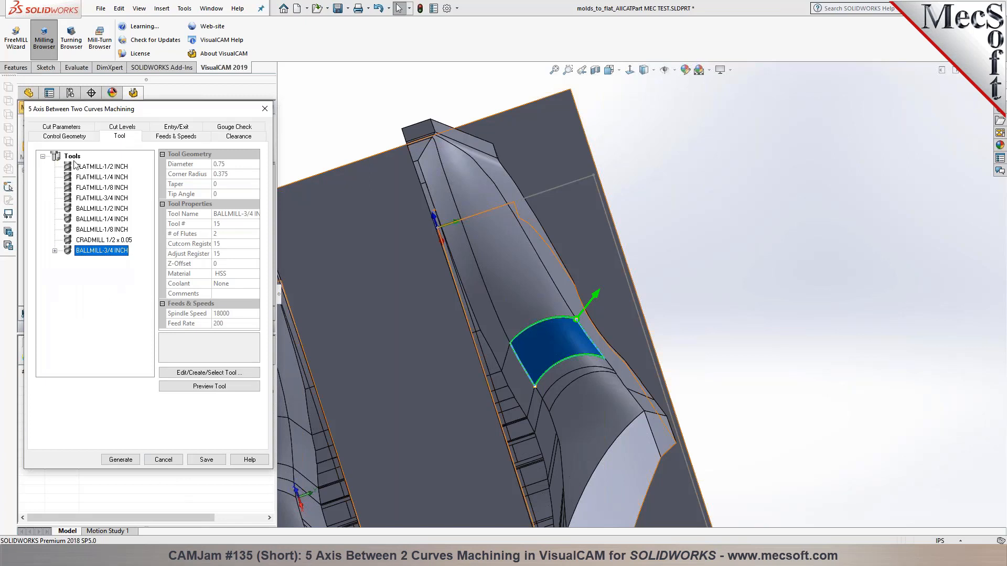
click(117, 461)
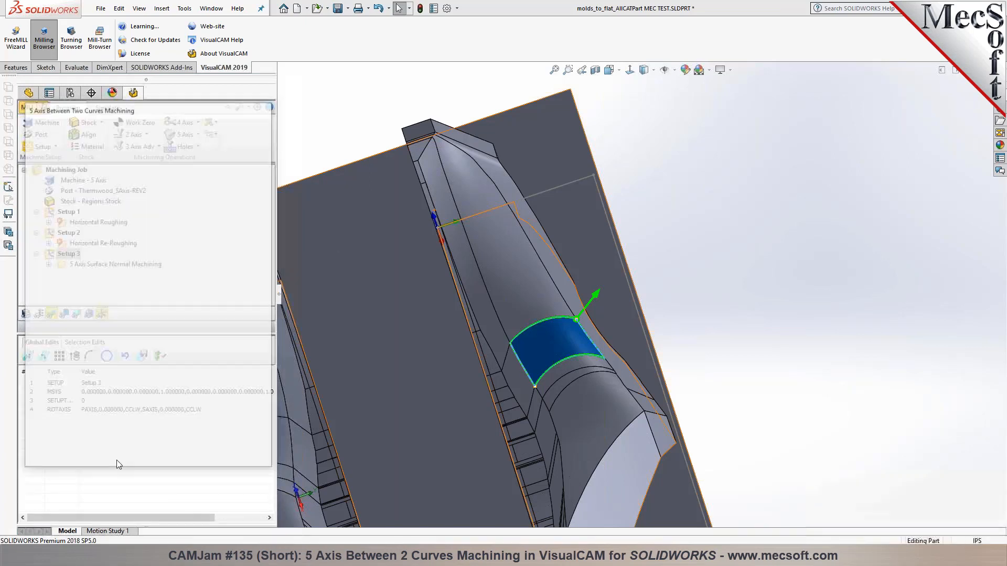
Simulate the Between Two Curves toolpath at reduced speed with the part model shown
middle_drag(729, 308, 781, 253)
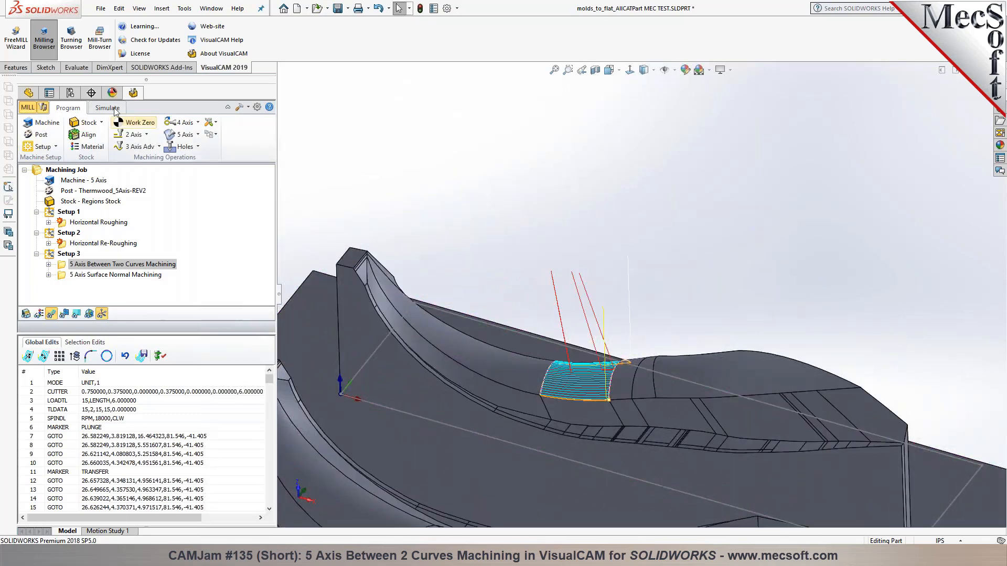
click(107, 108)
click(25, 314)
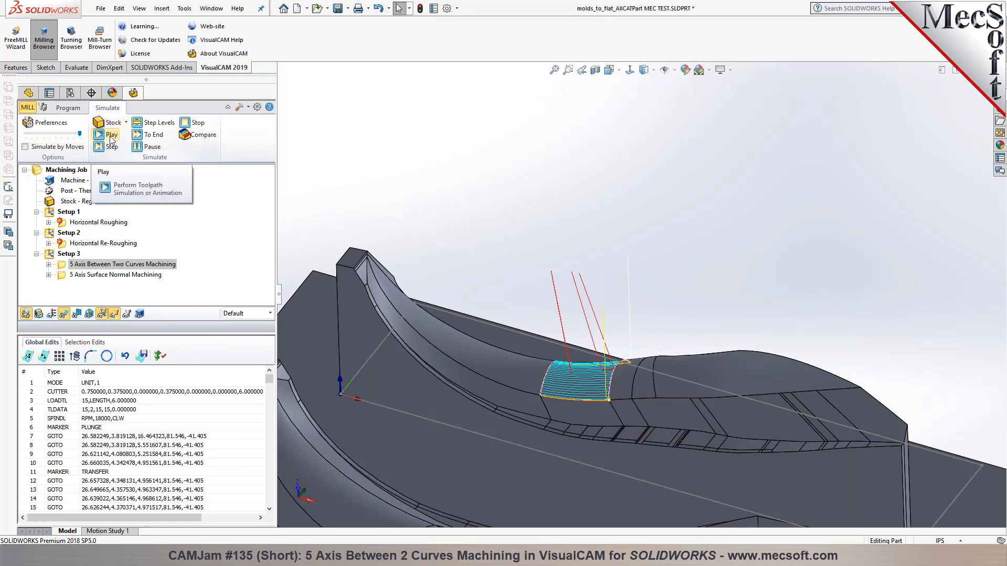
drag(79, 133, 63, 134)
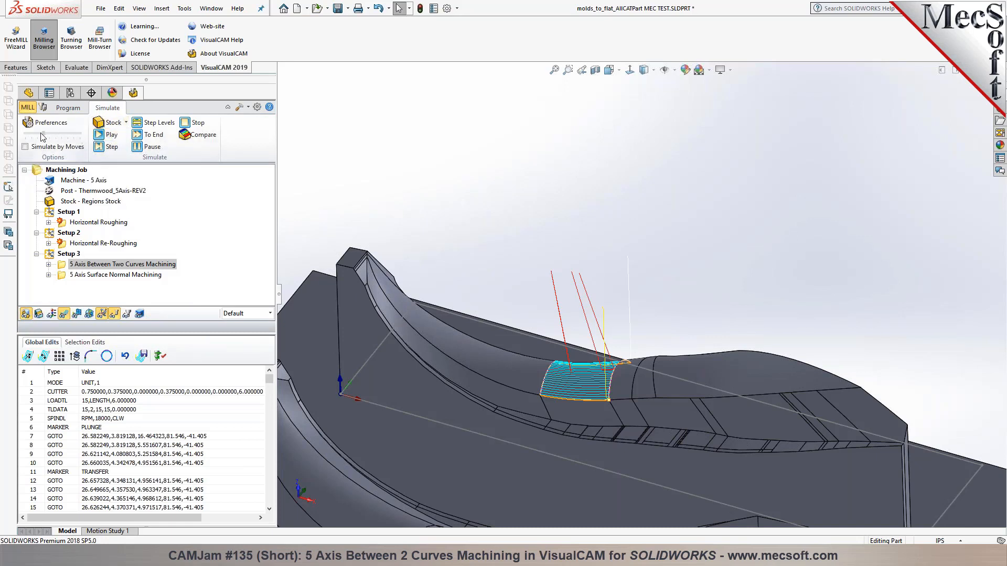
click(104, 138)
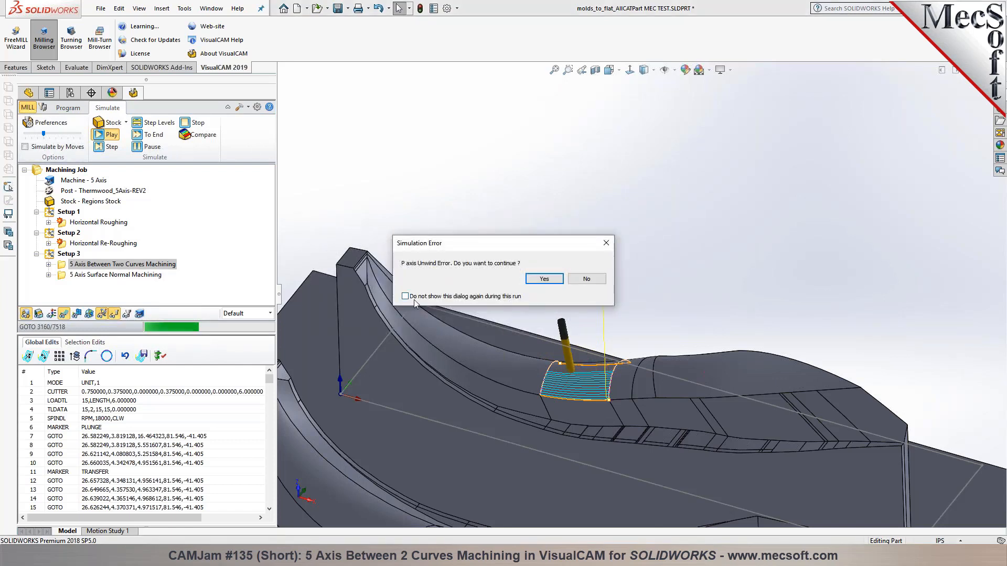
Continue past the P axis unwind error, pause, and zoom in on the tool at the curve corner
click(536, 281)
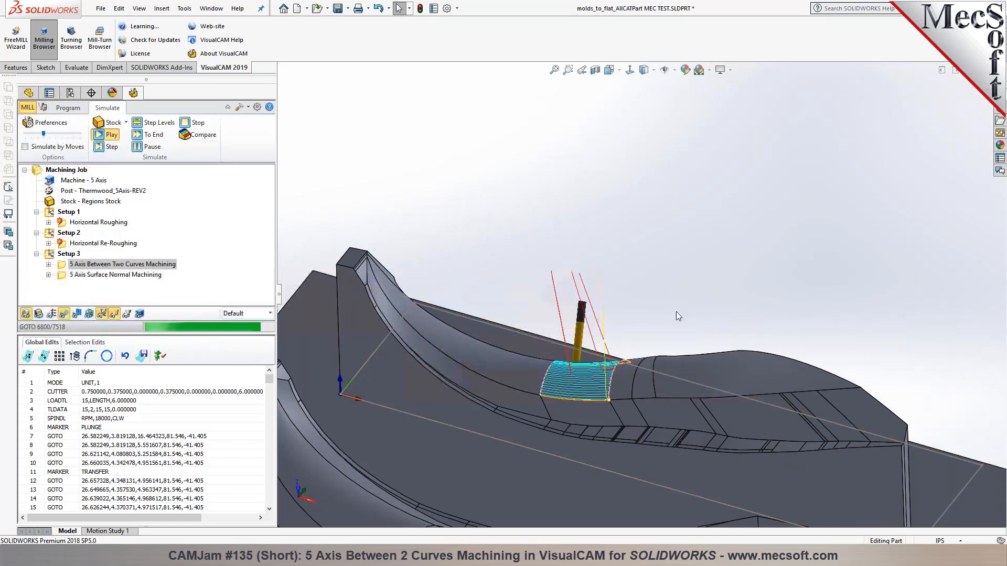
click(163, 148)
middle_drag(583, 300, 455, 375)
scroll(455, 376, down, 8)
middle_drag(595, 340, 588, 304)
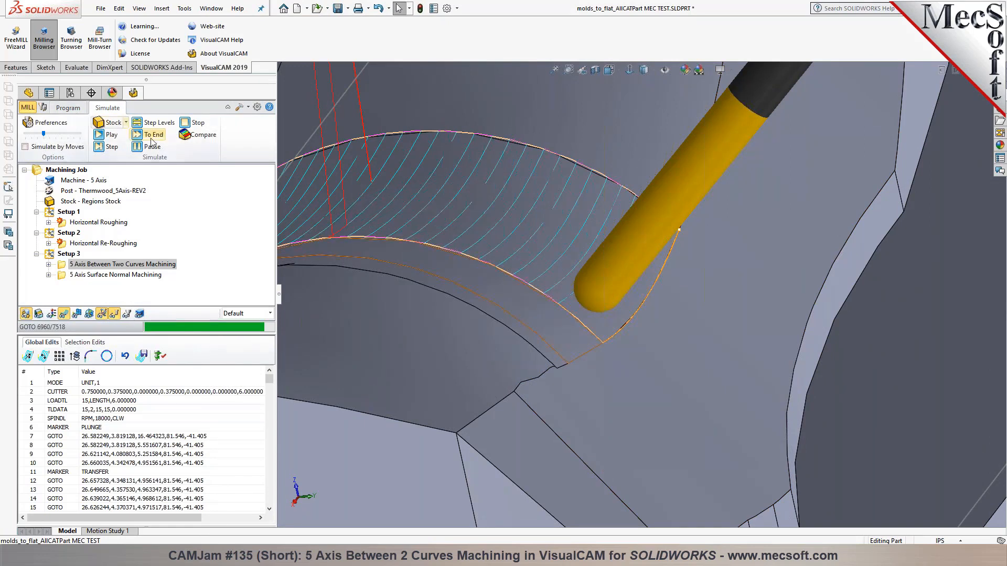
Stop the simulation and duplicate the Between Two Curves operation
click(196, 123)
click(71, 108)
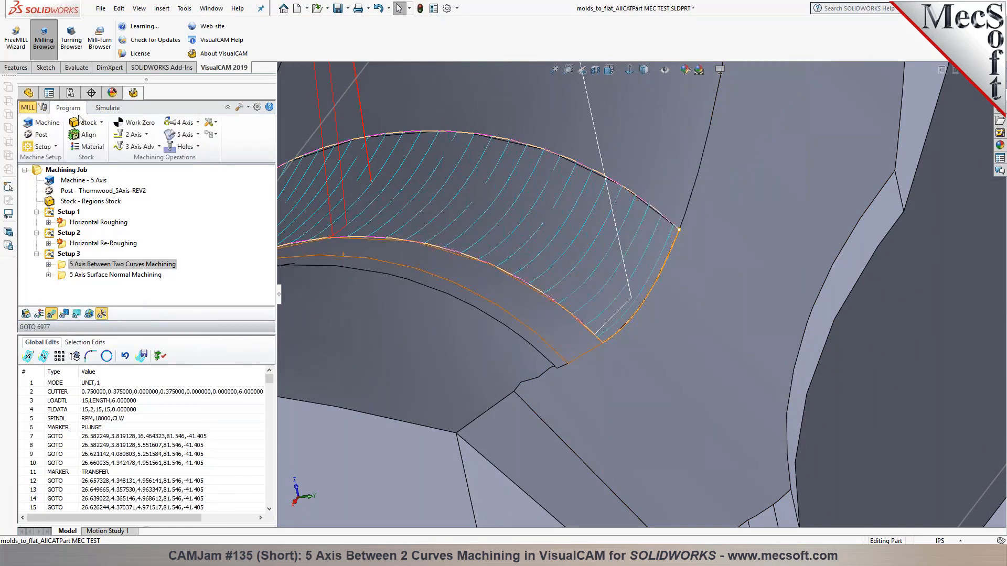
click(64, 267)
key(ctrl+v)
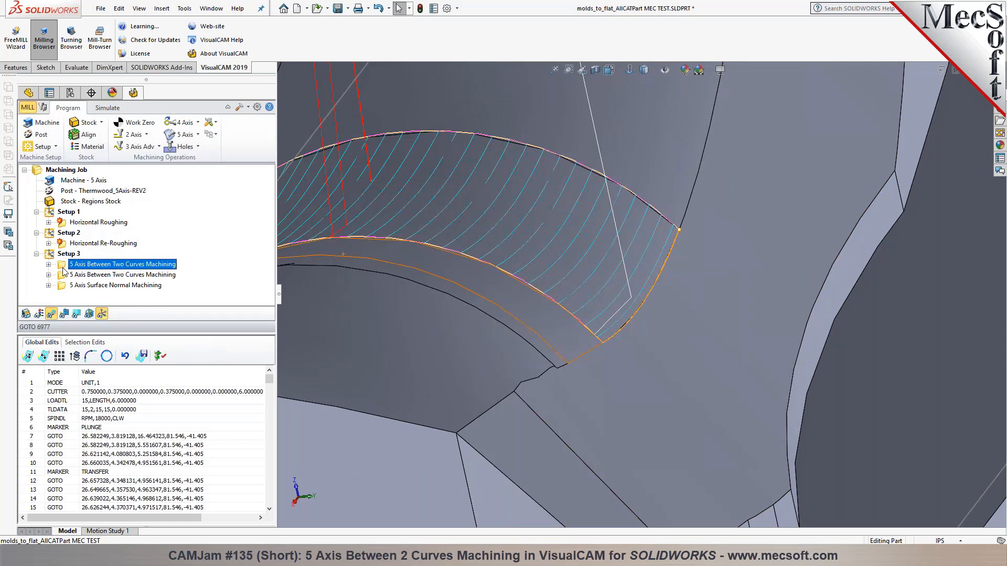
Assign FLATMILL-3/4 INCH to the first Between Two Curves operation and regenerate its toolpath
click(44, 108)
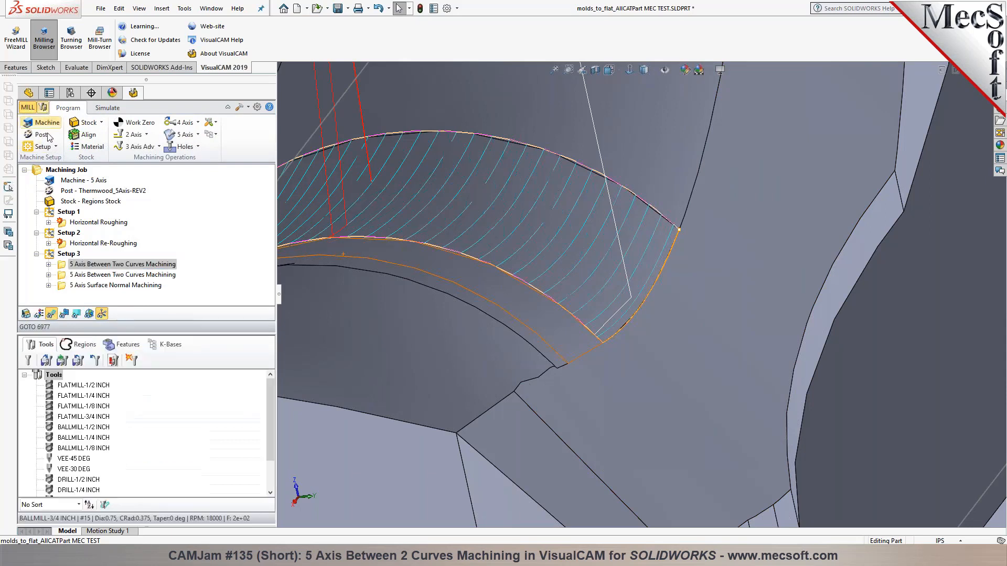
scroll(83, 433, down, 2)
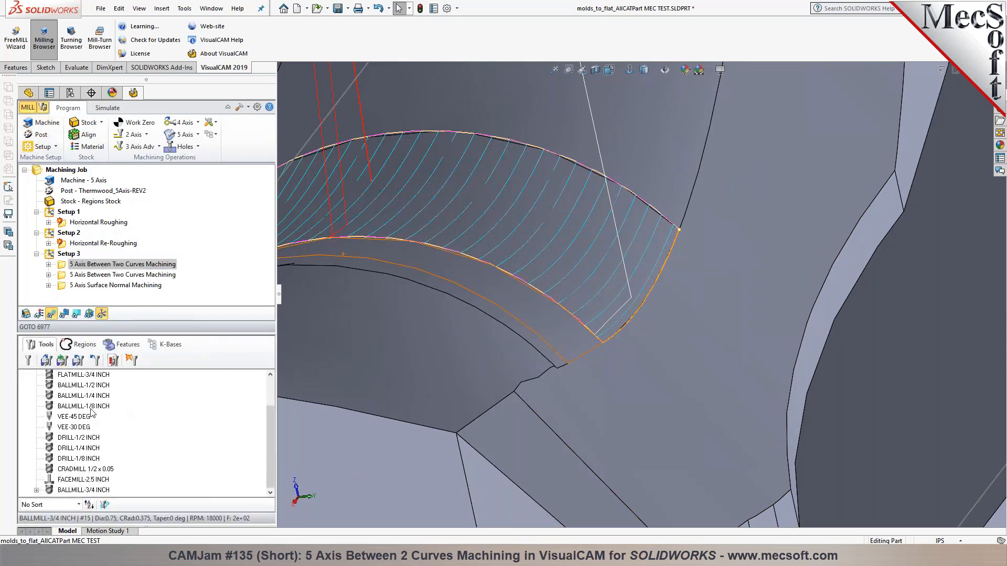
click(83, 375)
scroll(58, 394, up, 1)
drag(54, 411, 61, 266)
right_click(62, 267)
click(75, 277)
mouse_move(564, 382)
middle_down()
mouse_move(601, 382)
mouse_move(557, 365)
mouse_move(572, 381)
mouse_move(565, 375)
middle_up()
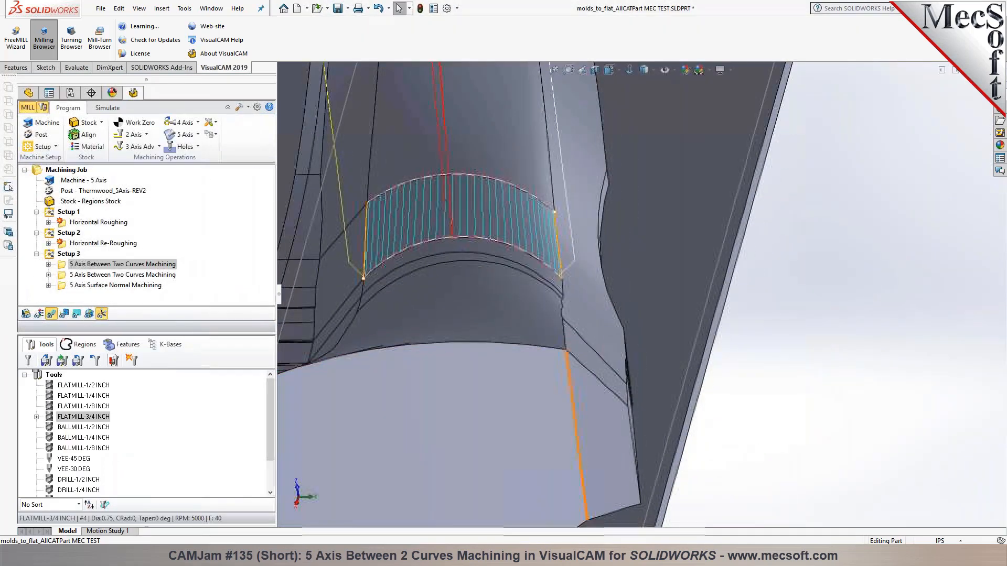
Simulate the regenerated toolpath, pausing to orbit and zoom around the tool
click(107, 107)
click(111, 135)
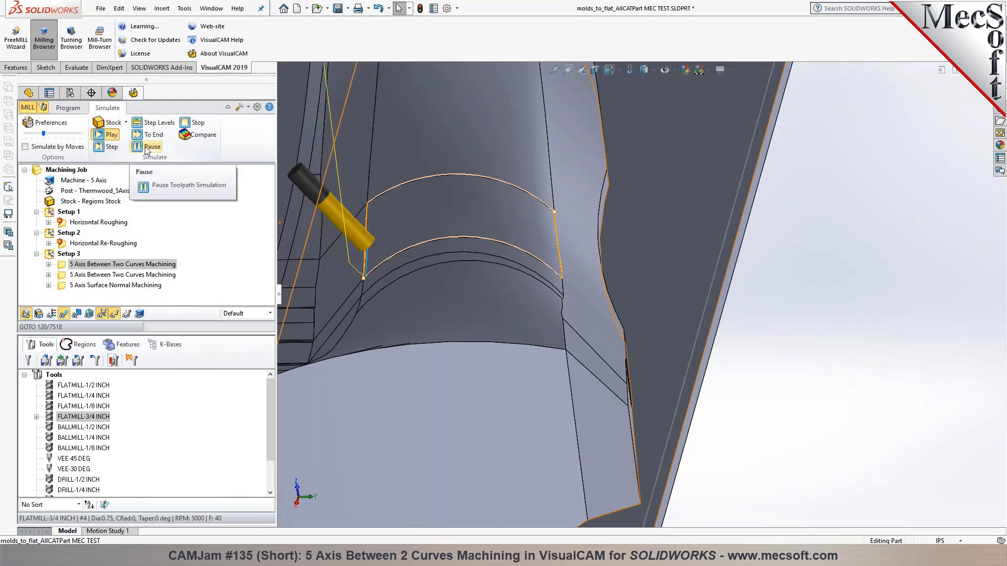
click(147, 152)
middle_drag(408, 243, 408, 225)
scroll(369, 252, down, 8)
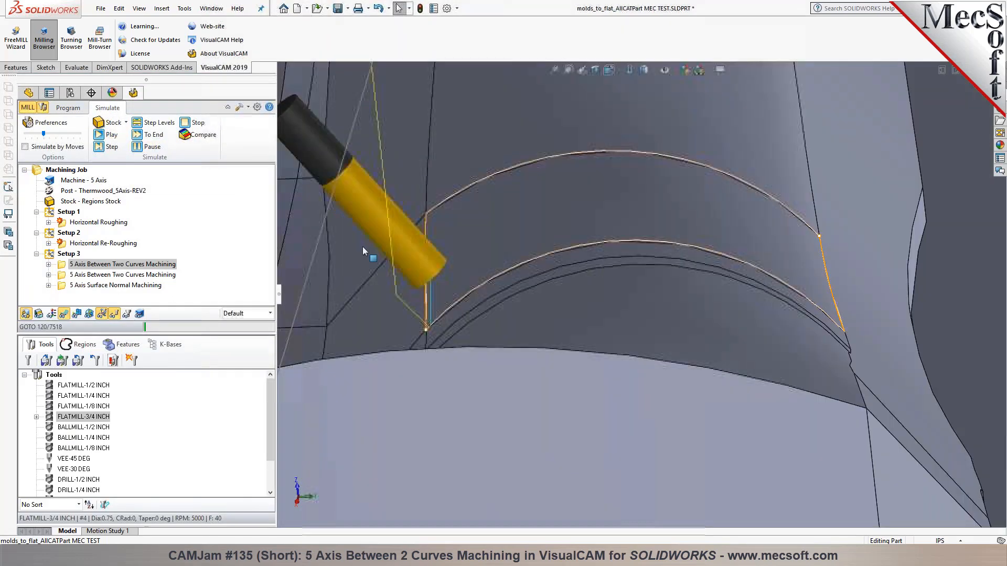
middle_drag(486, 283, 589, 311)
scroll(588, 314, up, 5)
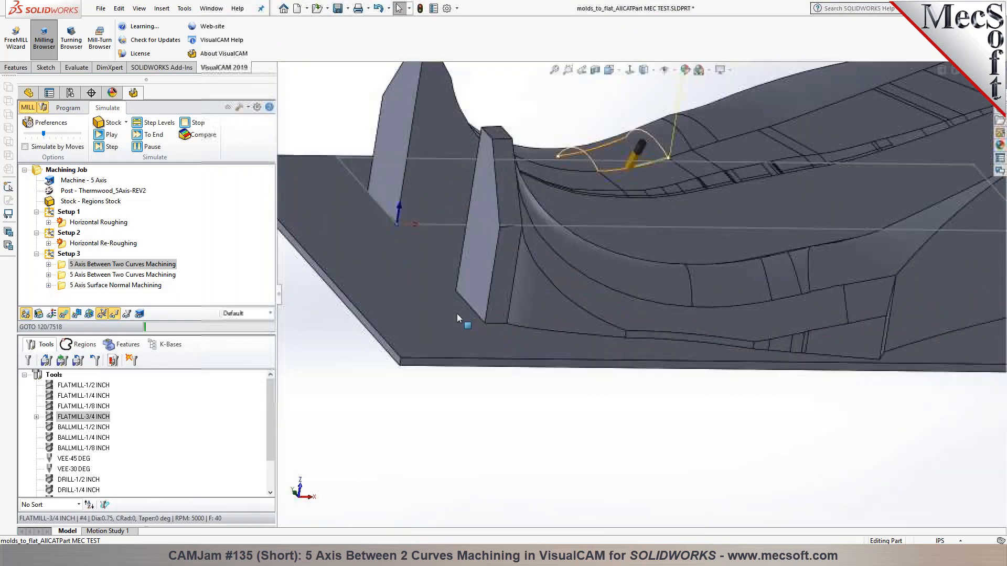
scroll(457, 314, up, 1)
scroll(666, 172, down, 9)
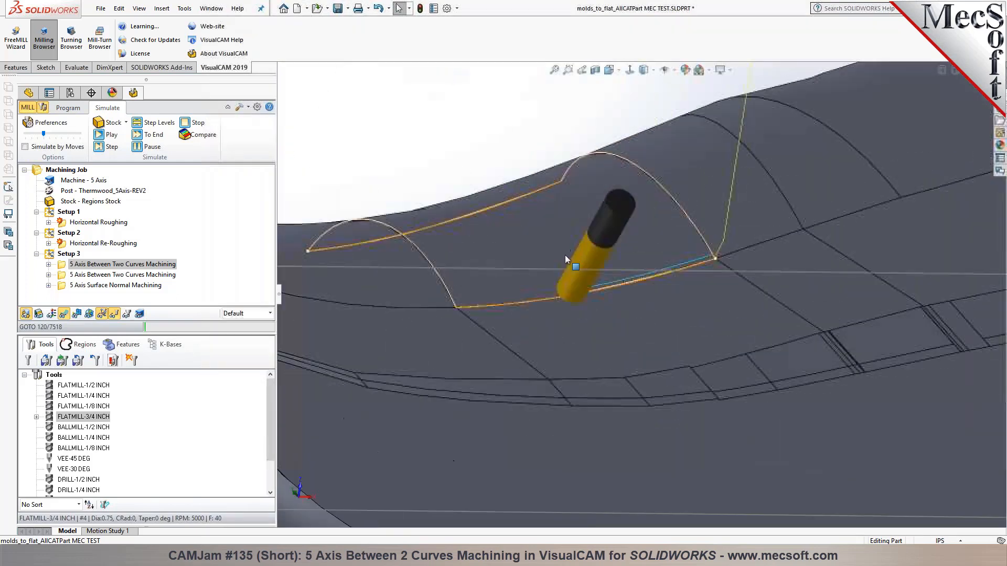
middle_drag(569, 239, 583, 238)
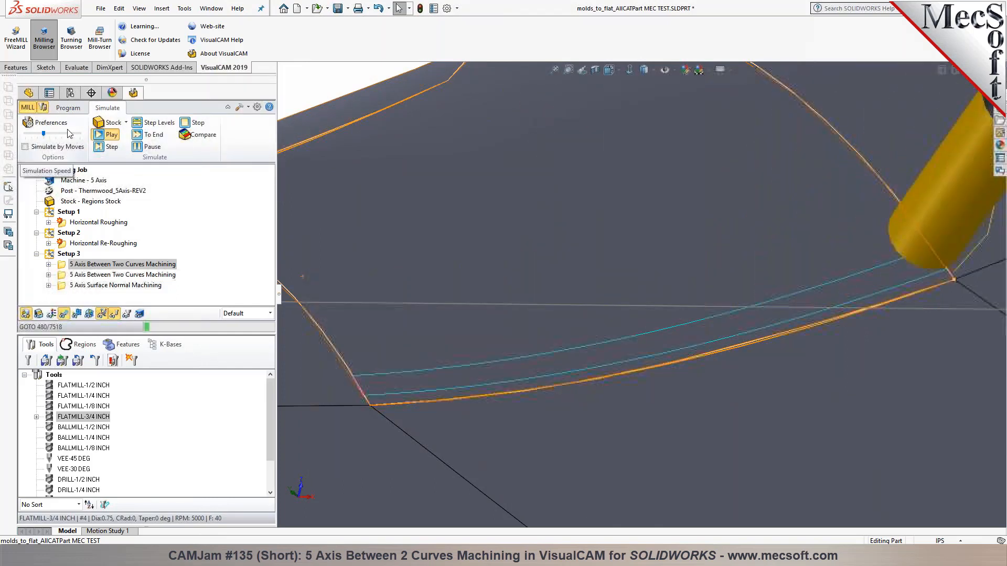
scroll(527, 414, up, 2)
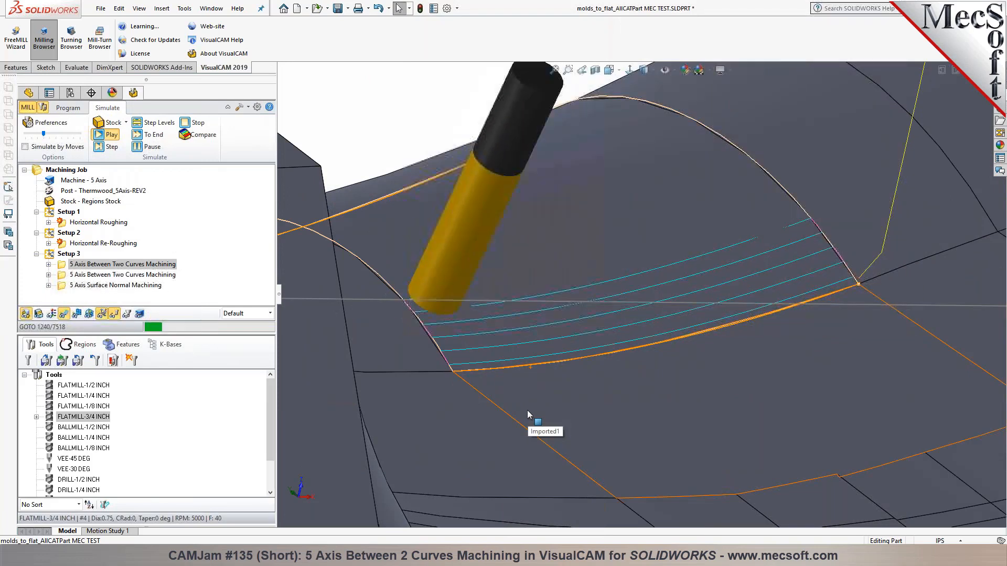
middle_drag(720, 344, 751, 338)
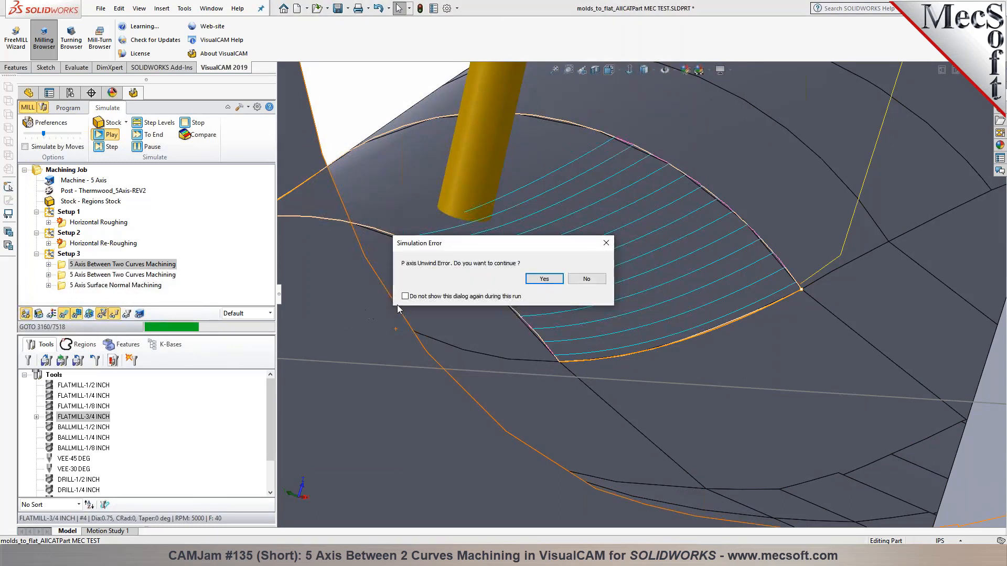
Continue the simulation past the P axis unwind error, then pause it again
click(543, 279)
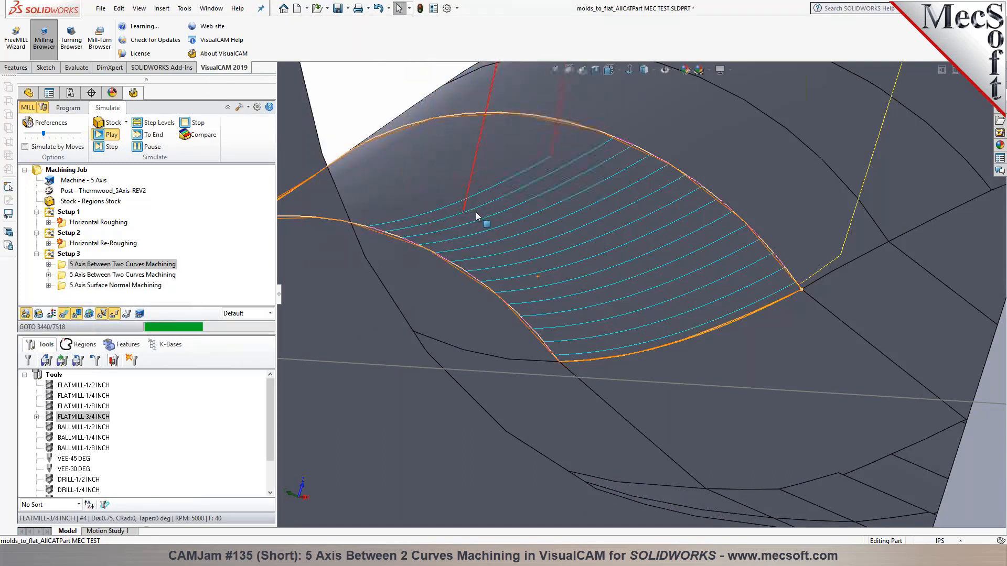
scroll(461, 178, down, 3)
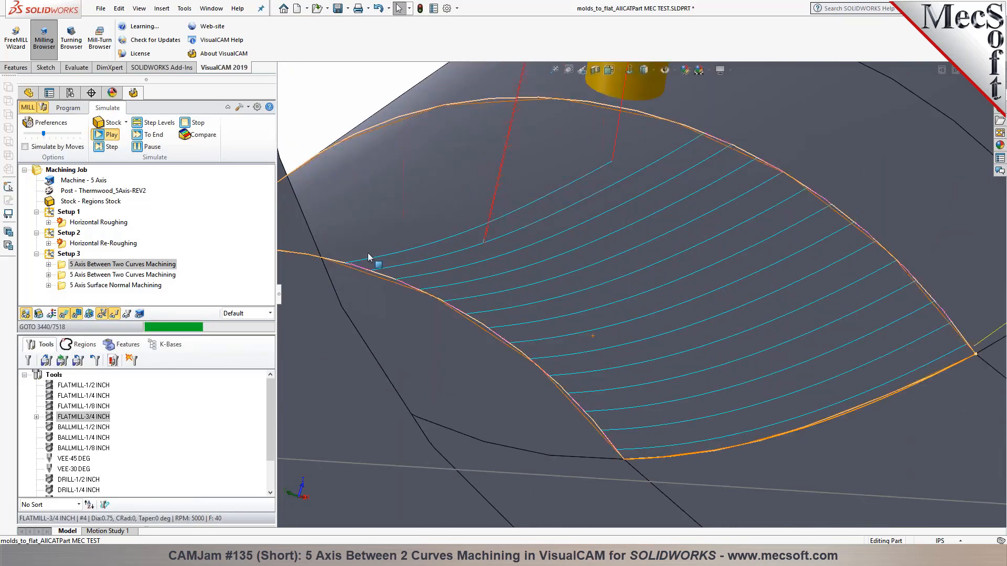
scroll(504, 260, up, 3)
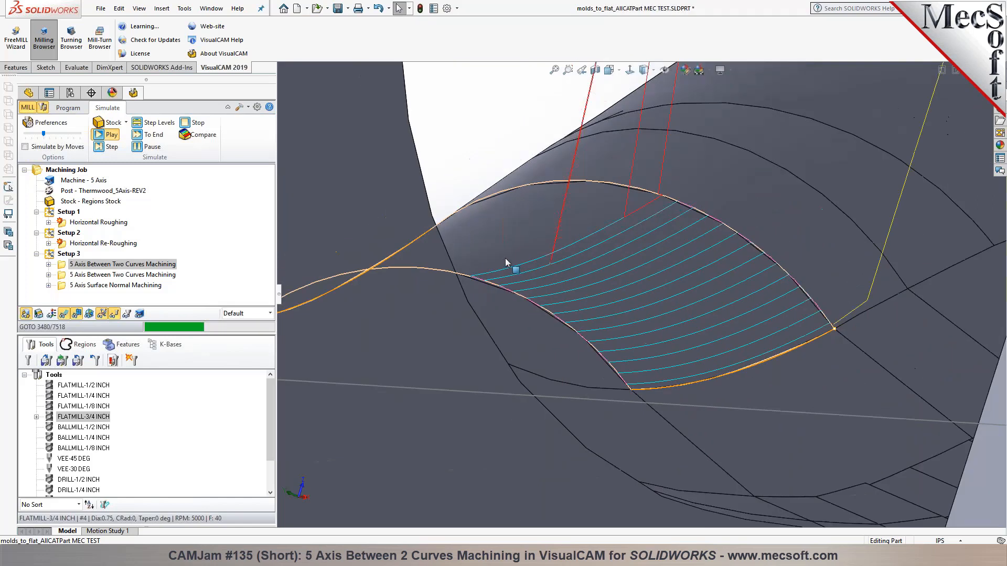
click(147, 147)
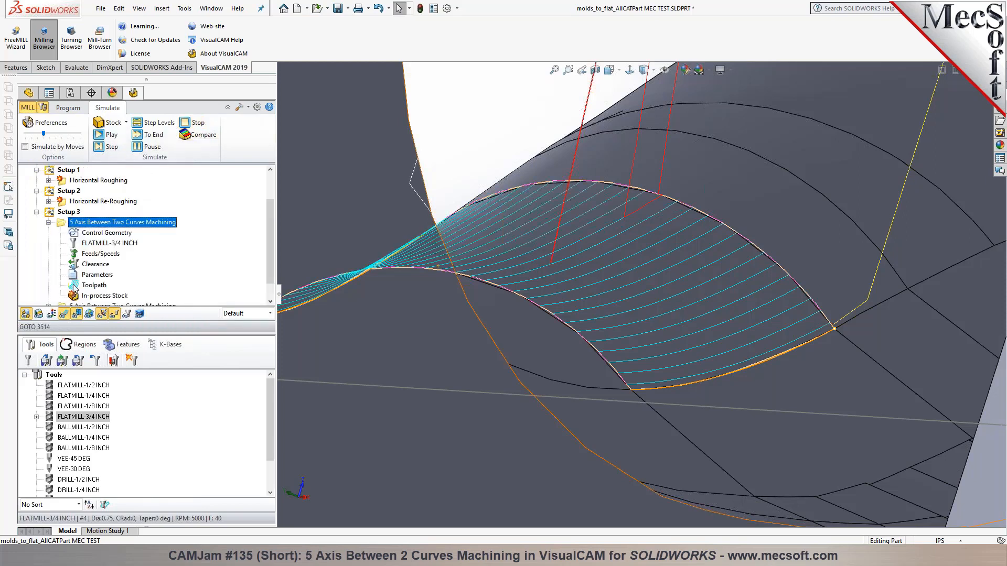
Open the toolpath's GOTO list and preview the tool at point 61 and later points
click(84, 285)
scroll(150, 474, down, 4)
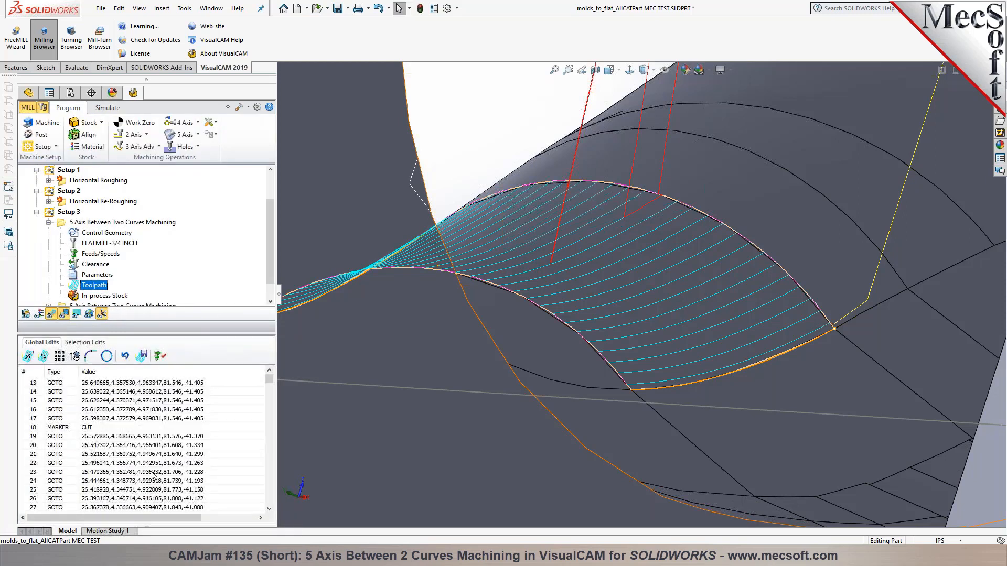
click(151, 464)
scroll(151, 465, down, 13)
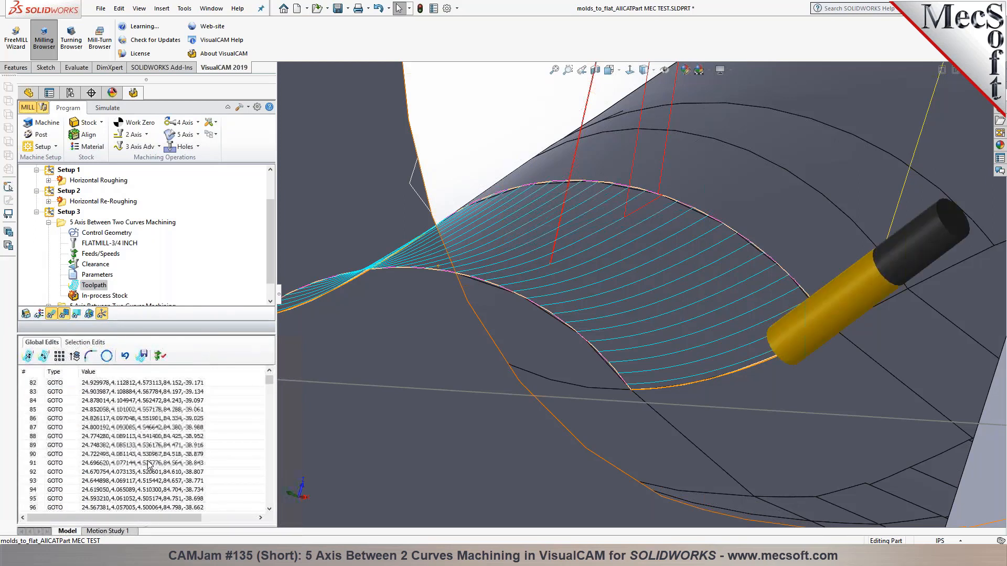
click(194, 473)
scroll(194, 474, down, 4)
click(181, 474)
scroll(180, 474, down, 4)
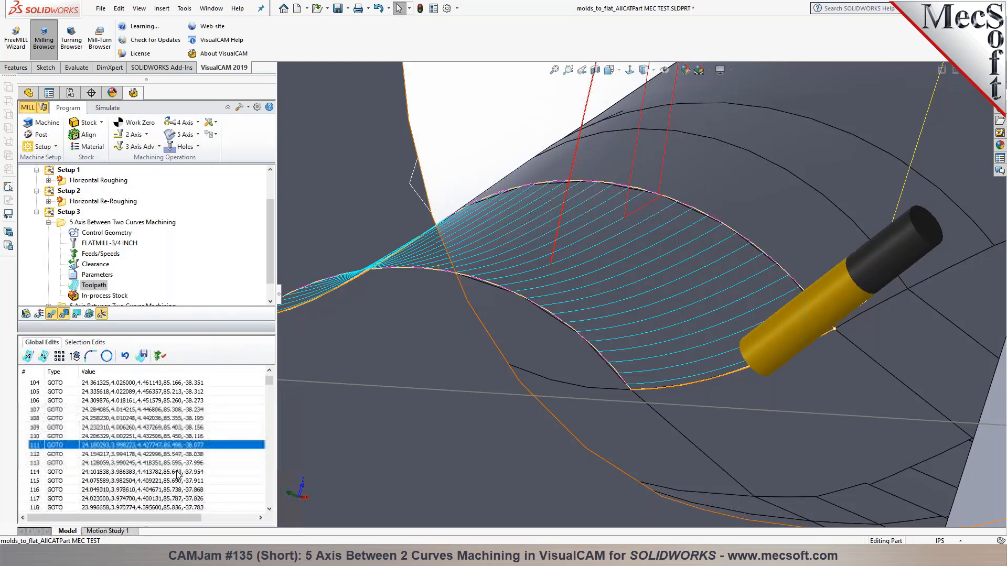
click(178, 474)
scroll(178, 475, down, 4)
click(177, 472)
scroll(177, 472, down, 4)
scroll(178, 472, up, 1)
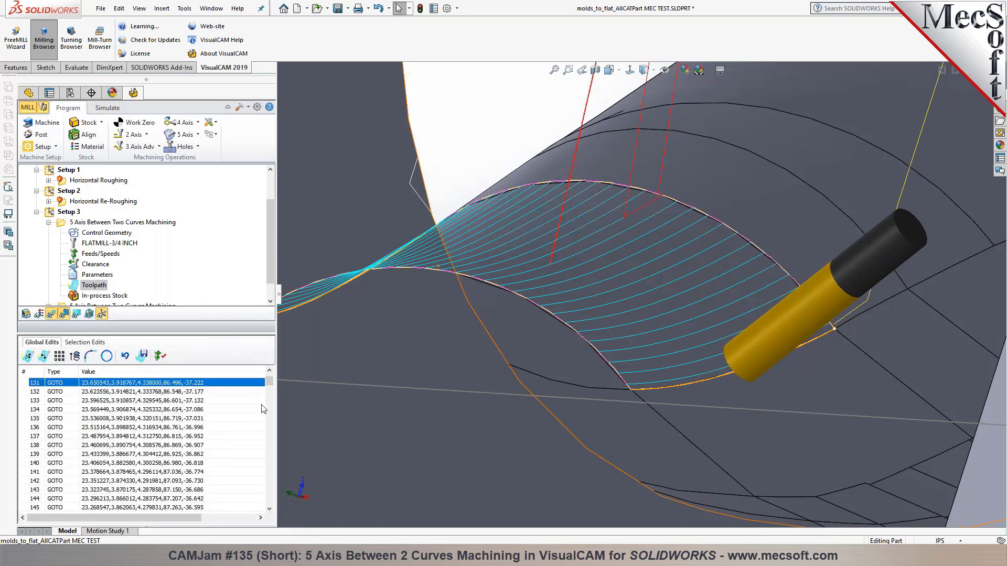
drag(268, 385, 275, 468)
Show the tool at point 5455, then page through the points near 3492
click(195, 472)
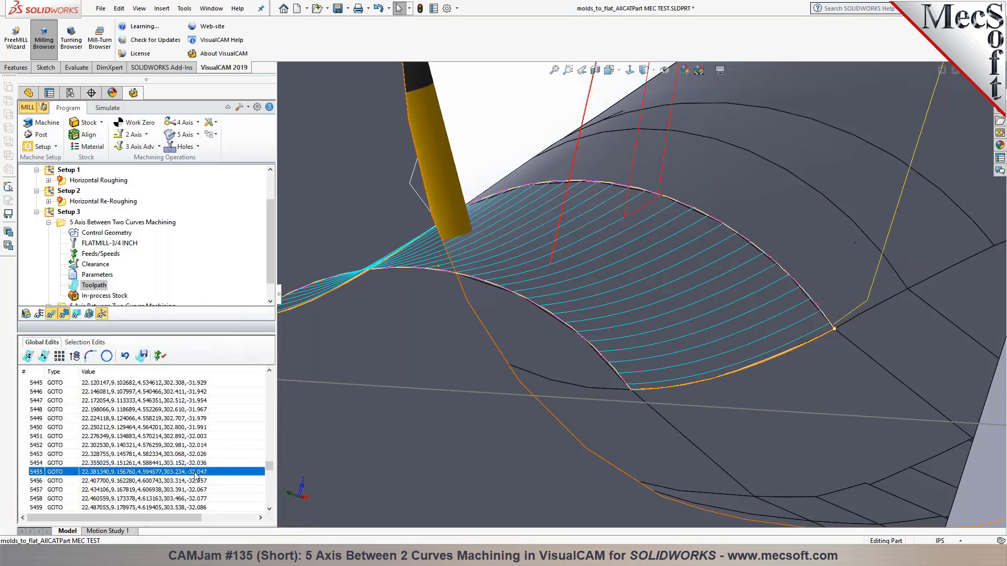
scroll(193, 437, up, 1)
key(Page_Up)
key(Page_Up)
key(Page_Up)
key(Page_Up)
key(Page_Up)
key(Page_Up)
key(Page_Up)
key(Page_Up)
key(Page_Up)
key(Page_Up)
key(Page_Up)
key(Page_Up)
key(Page_Up)
key(Page_Up)
key(Page_Up)
key(Page_Up)
key(Page_Up)
key(Page_Up)
key(Page_Up)
key(Page_Up)
key(Page_Up)
key(Page_Up)
key(Page_Up)
key(Page_Up)
key(Page_Up)
key(Page_Up)
key(Page_Up)
key(Page_Up)
key(Page_Up)
key(Page_Up)
key(Page_Up)
key(Page_Up)
key(Page_Up)
key(Page_Up)
key(Page_Up)
key(Page_Up)
key(Page_Up)
key(Page_Up)
key(Page_Up)
key(Page_Up)
key(Page_Up)
key(Page_Up)
key(Page_Up)
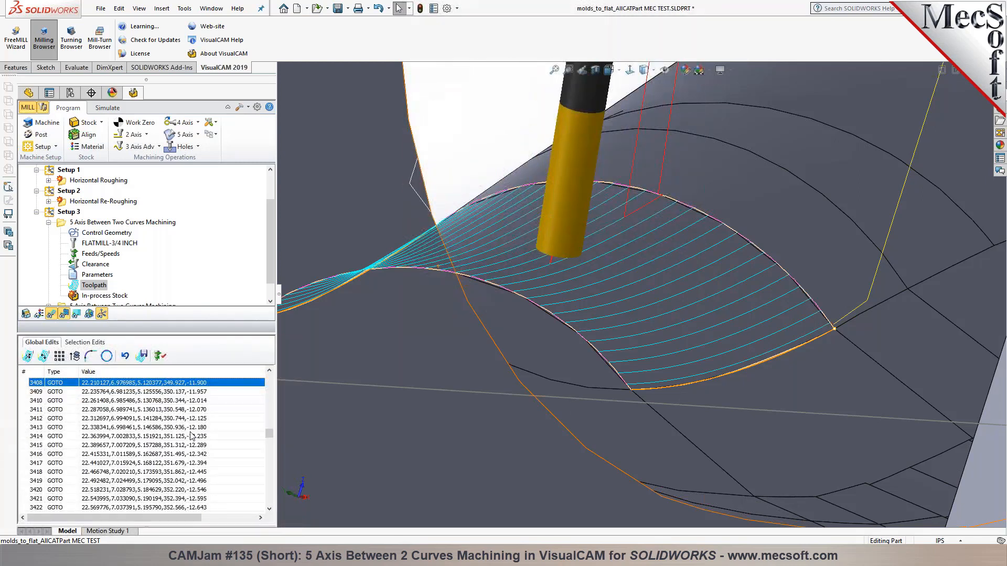
key(Page_Down)
key(Page_Down)
key(Page_Down)
key(Page_Down)
key(Page_Down)
key(Page_Down)
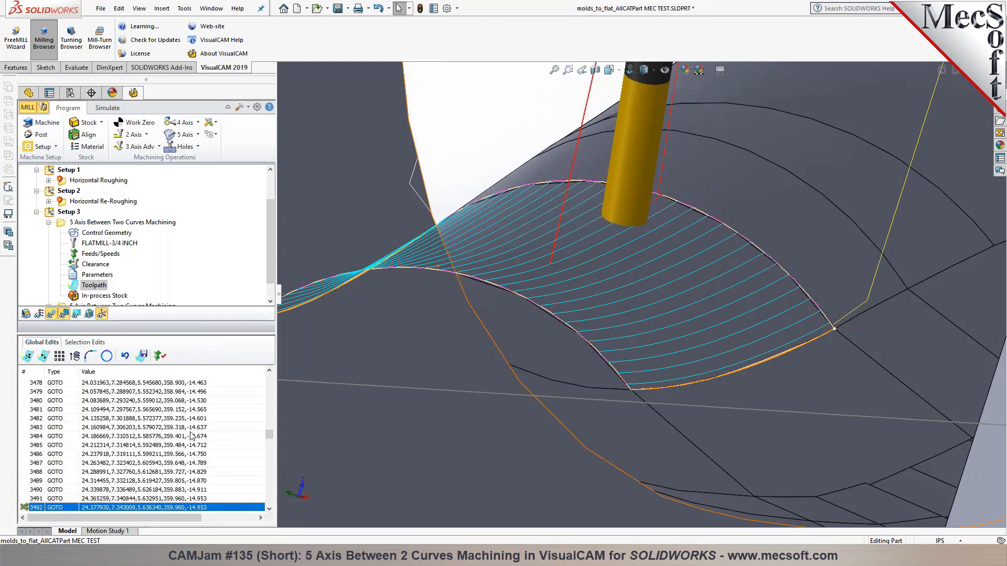
scroll(200, 475, down, 1)
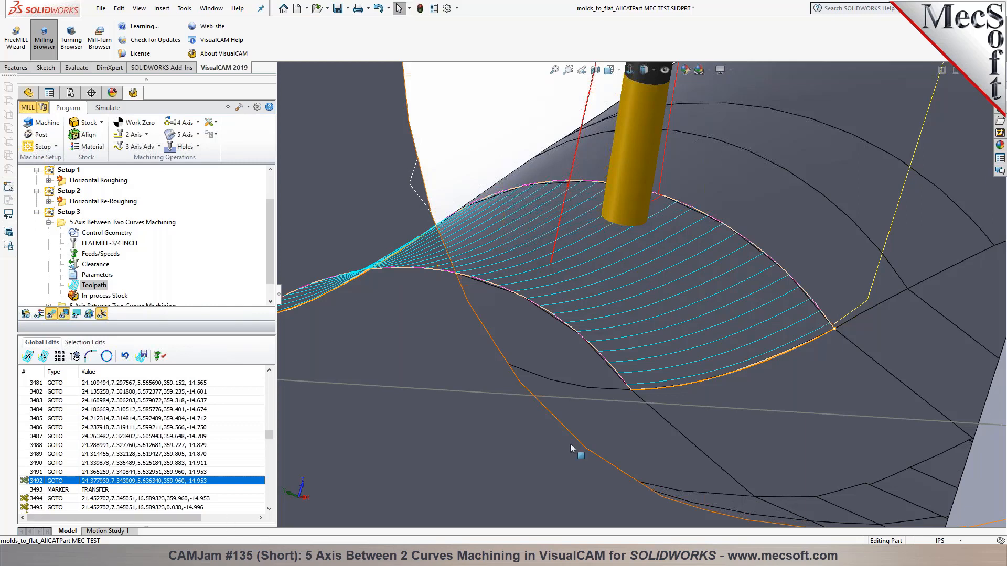
scroll(656, 241, down, 4)
scroll(642, 264, up, 5)
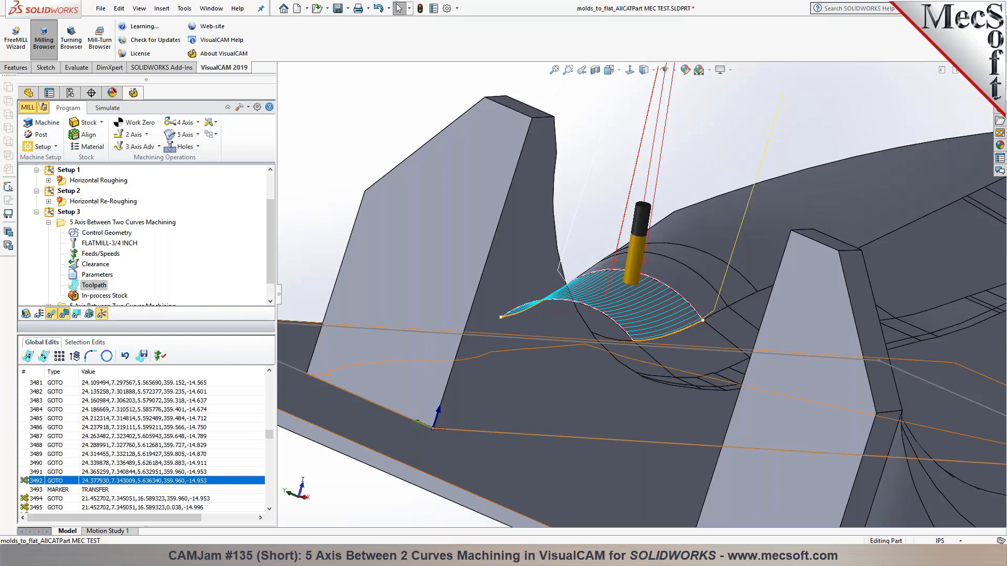
Fit the part, view it normal to the base plate, then tilt back to a 3-D view
key(z)
middle_drag(449, 467, 410, 474)
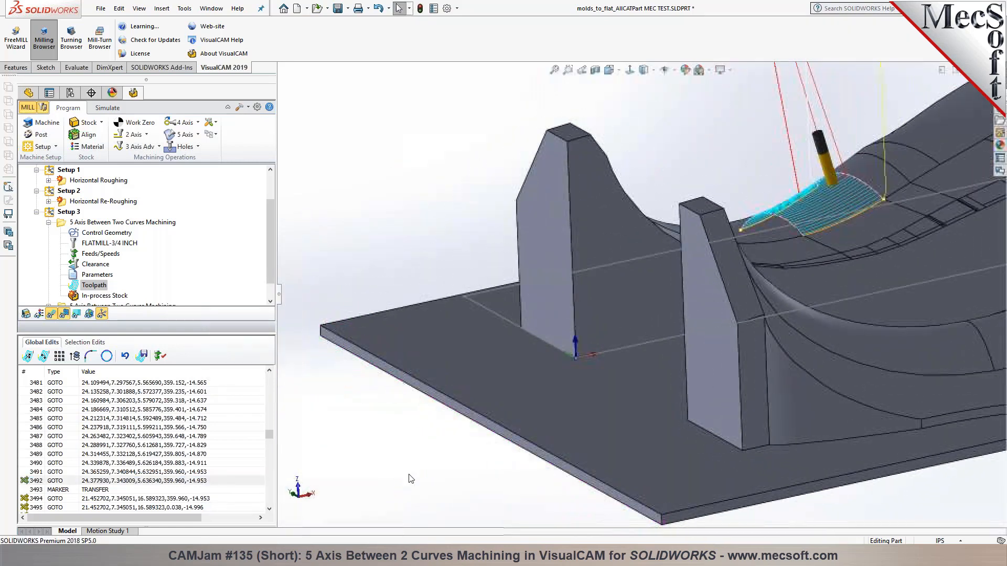
scroll(410, 476, up, 2)
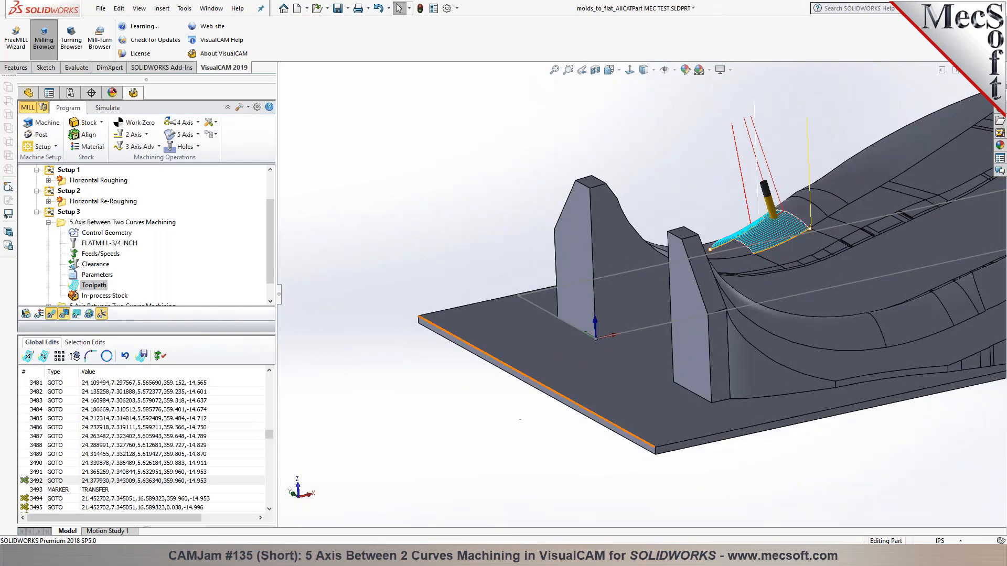
click(578, 360)
click(671, 327)
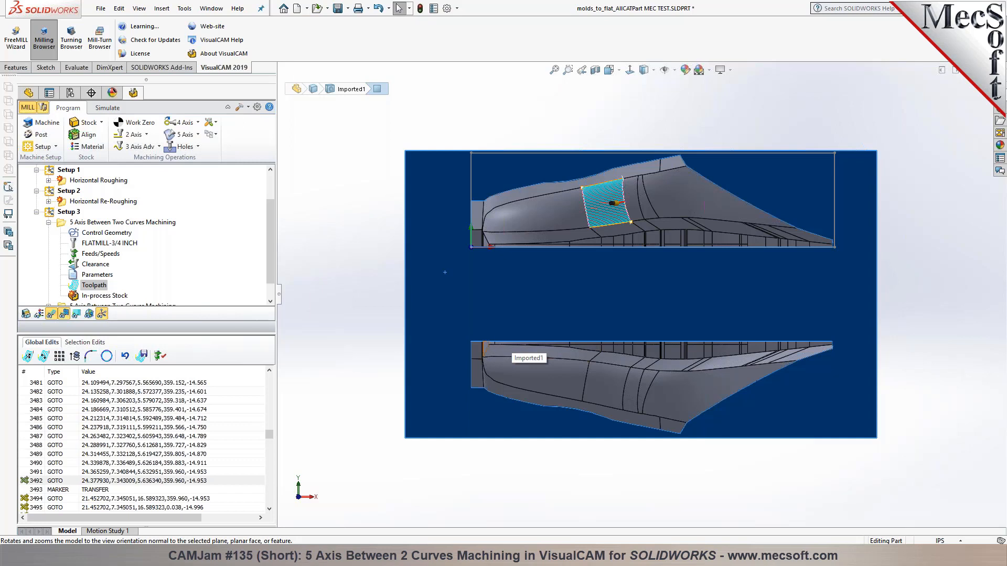
middle_drag(563, 244, 566, 148)
scroll(643, 229, down, 3)
middle_drag(593, 292, 545, 231)
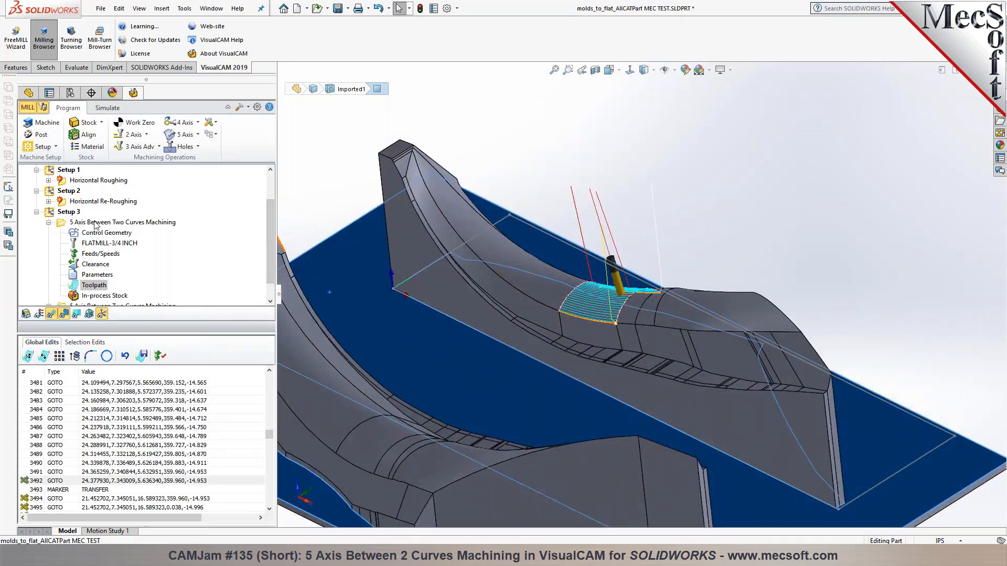
Post the 5 Axis Between Two Curves operation to an .nc file shown in Notepad
right_click(96, 223)
click(117, 246)
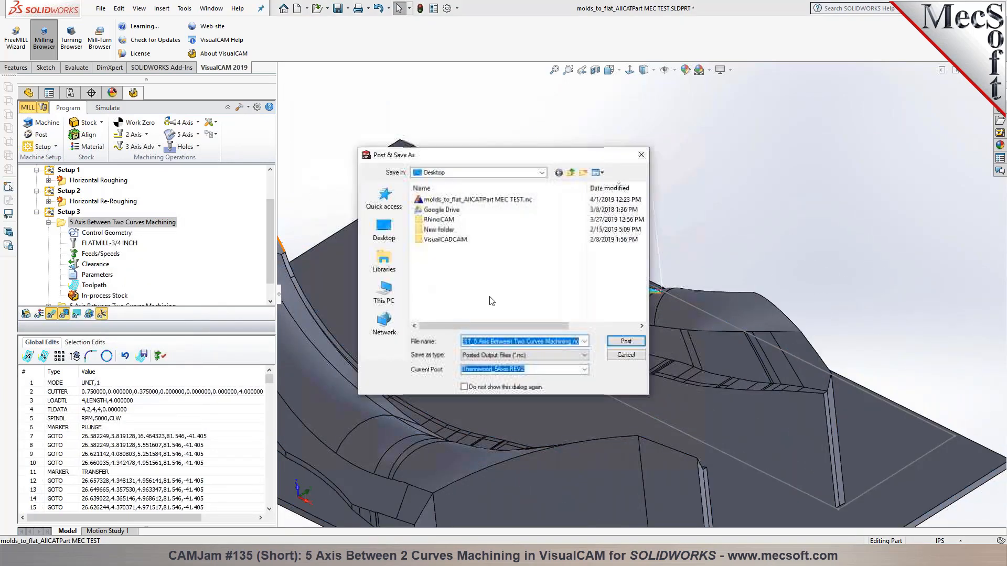
click(625, 342)
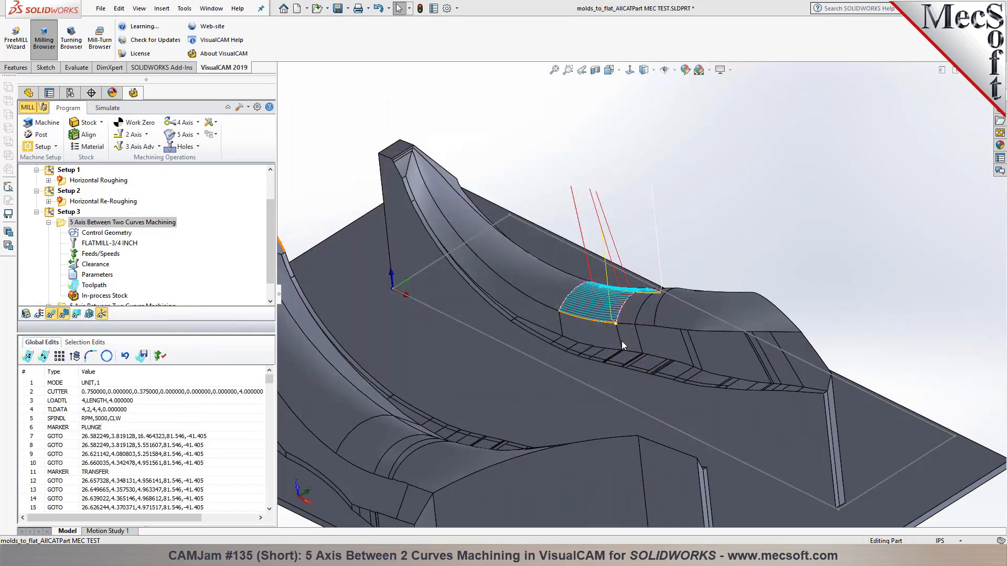
scroll(506, 316, down, 4)
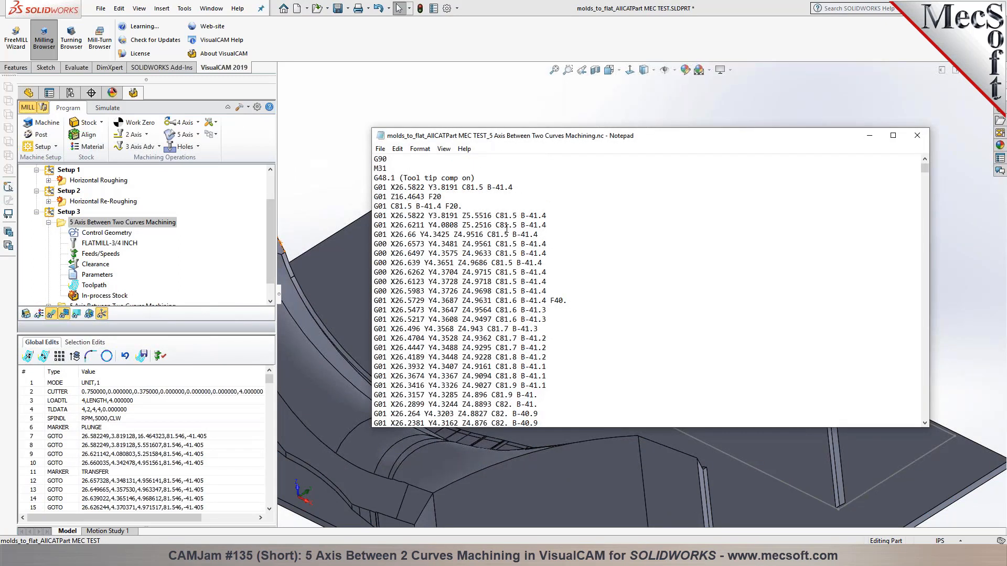
Highlight the B-axis value on the Z5.5516 line and the G48.1 tool tip compensation line
drag(515, 215, 520, 215)
key(End)
drag(520, 213, 530, 216)
click(522, 217)
scroll(448, 247, up, 4)
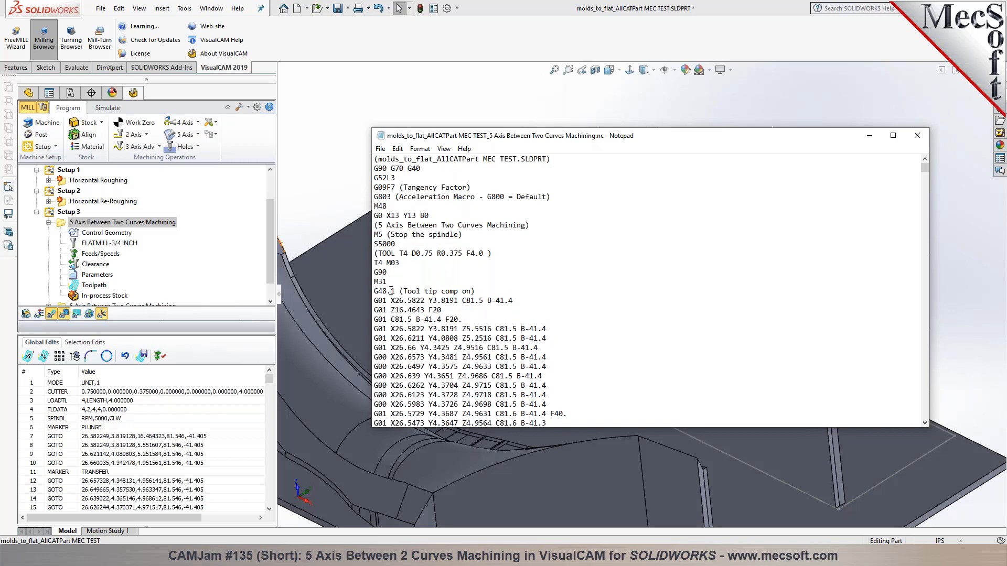
drag(400, 291, 364, 290)
drag(495, 291, 374, 290)
click(477, 291)
Scroll through the remaining G-code and close Notepad
scroll(430, 229, down, 3)
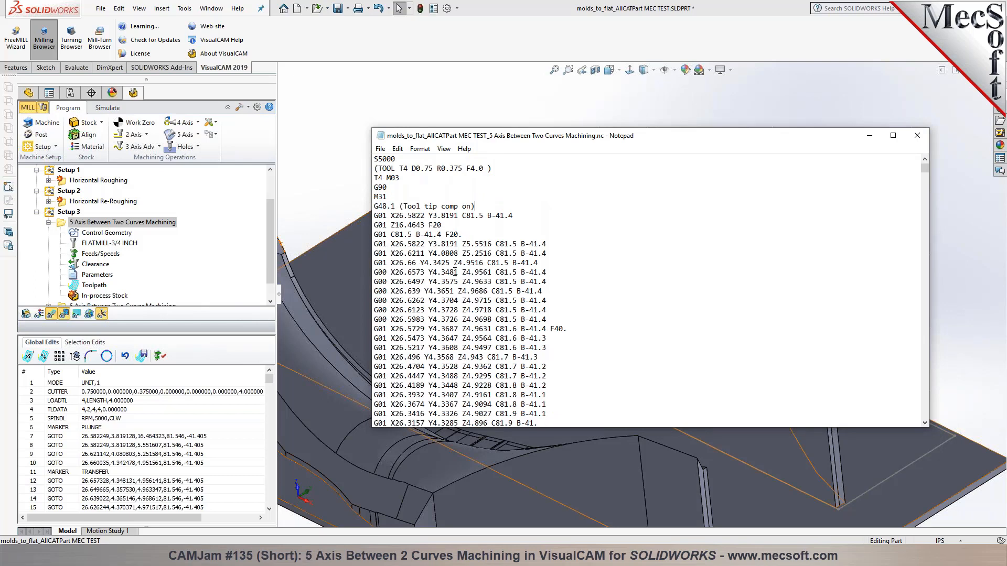
scroll(455, 272, down, 1)
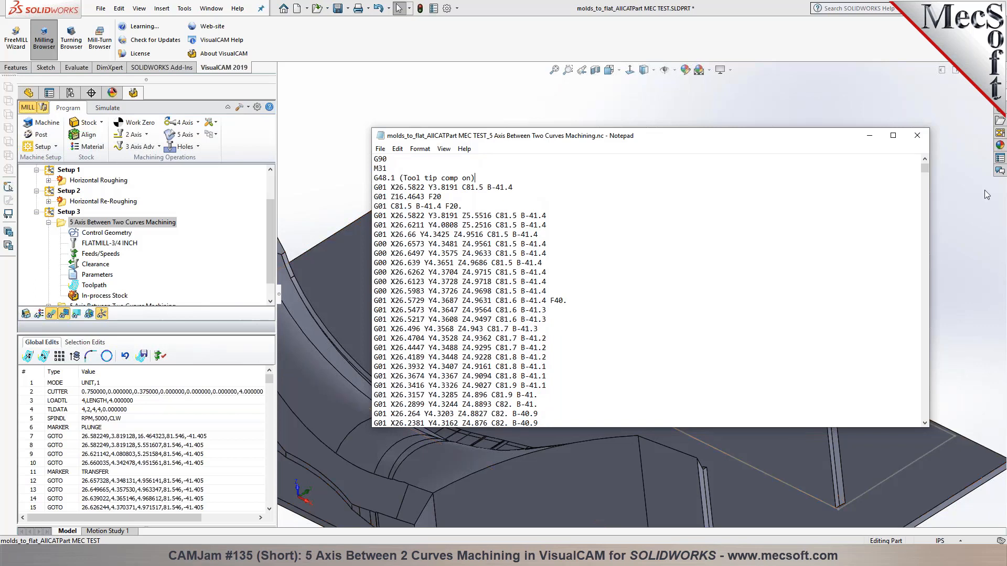
drag(928, 170, 912, 405)
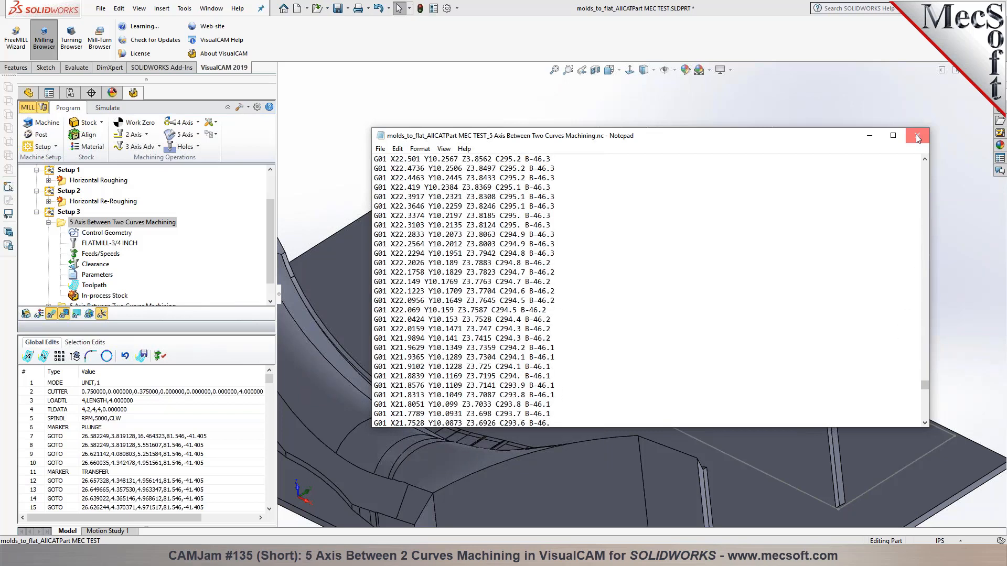
click(918, 138)
scroll(656, 310, down, 4)
Set the 4th-axis Rotary Axis Angle Limit to No limit in the machine definition
click(46, 122)
click(148, 126)
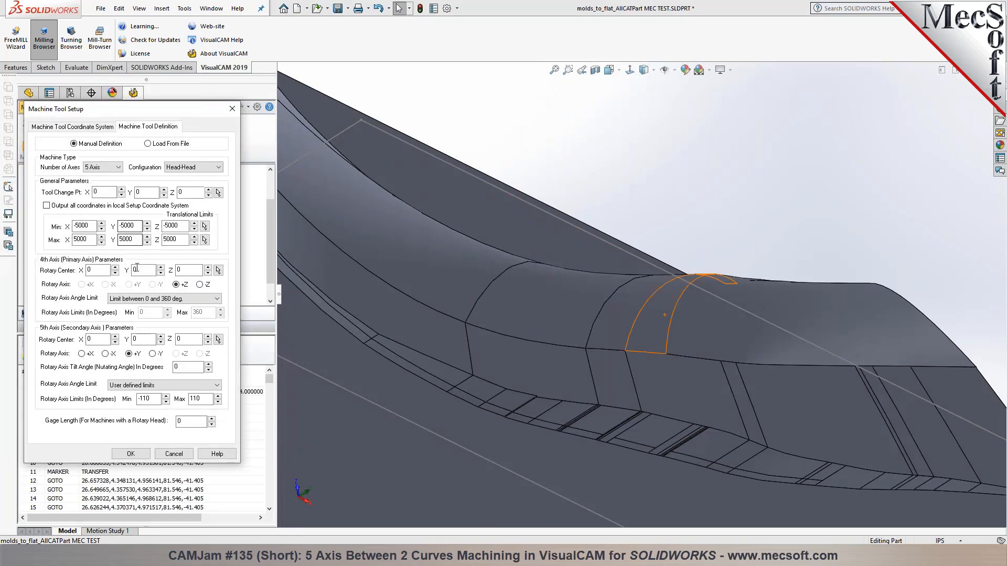
click(162, 298)
click(157, 306)
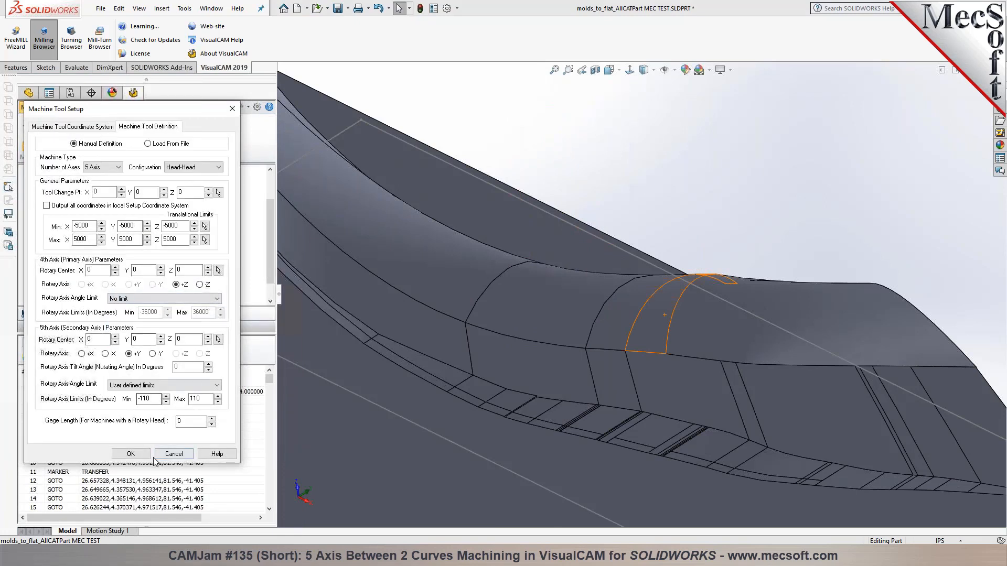
click(130, 454)
Regenerate the 5 Axis Between Two Curves toolpath and view the result
right_click(96, 227)
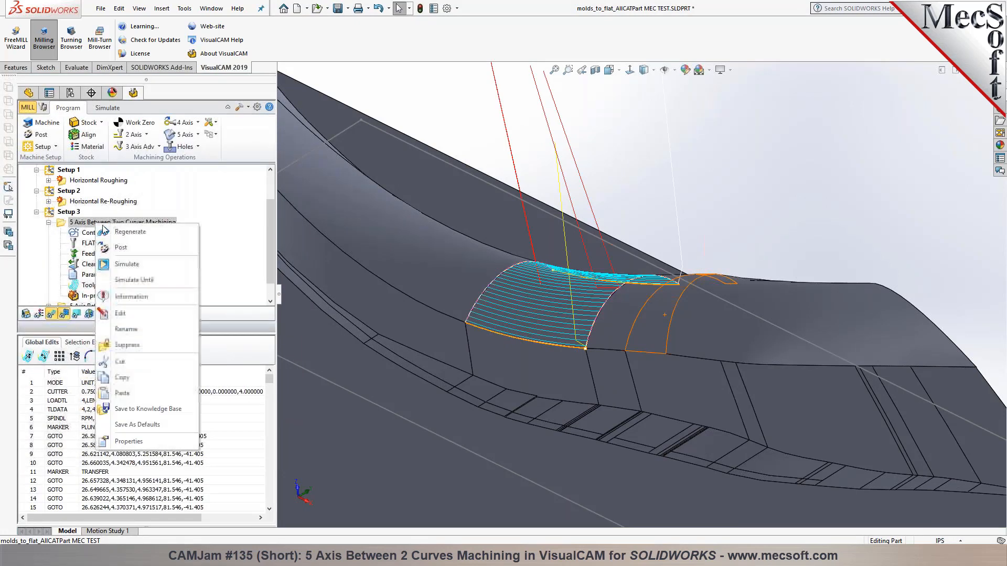
click(107, 232)
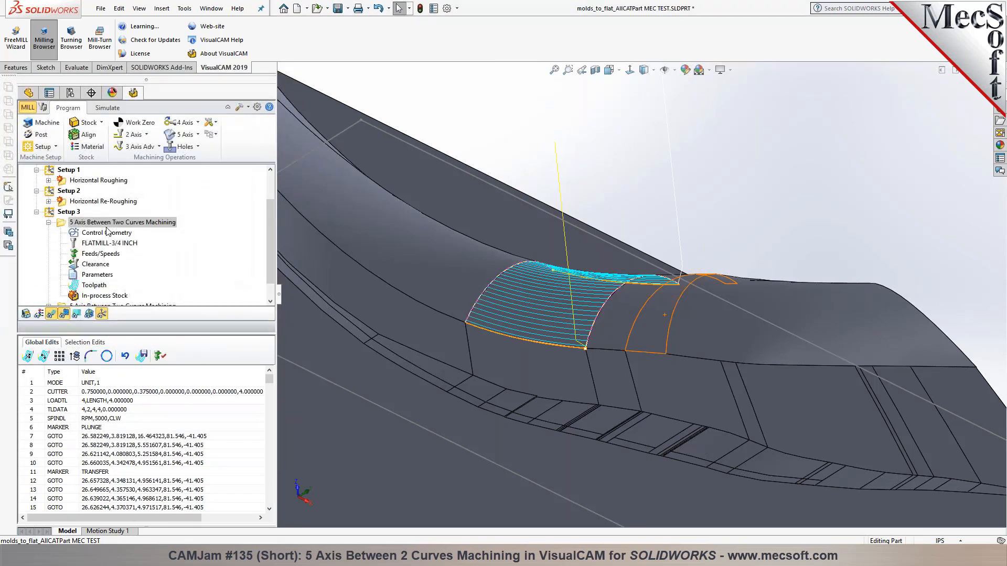
mouse_move(578, 288)
middle_down()
mouse_move(564, 346)
mouse_move(561, 297)
middle_up()
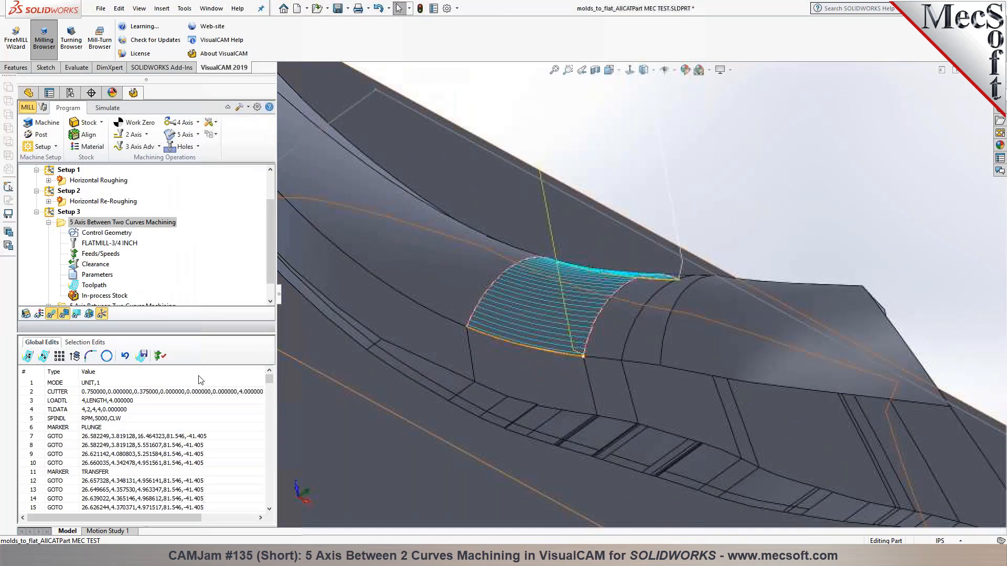
drag(214, 339, 214, 262)
drag(269, 304, 273, 370)
Step the tool from toolpath point 2338 through points 3492, 3503, 3507, 3509 and 3536
click(166, 379)
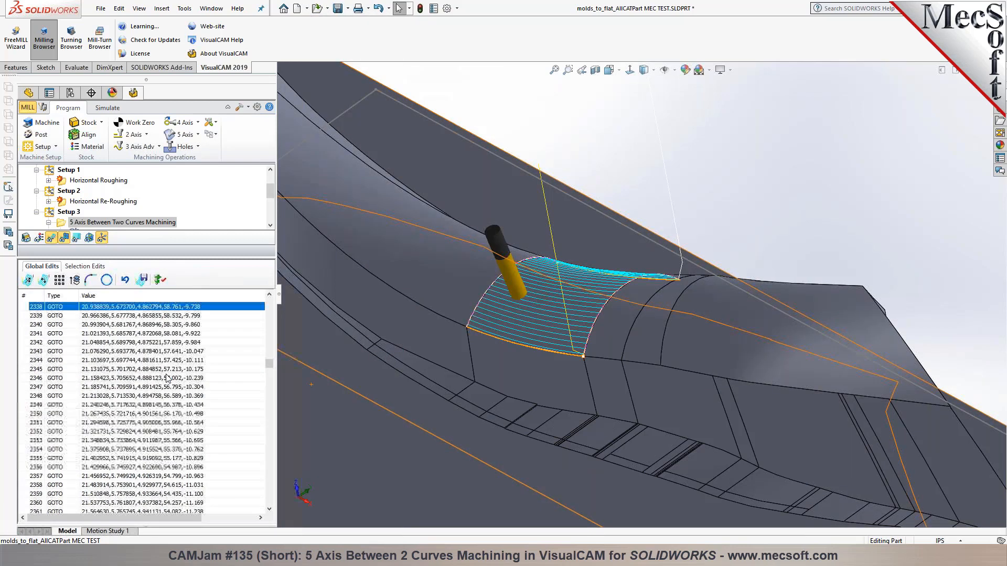
key(Page_Down)
key(Page_Down)
key(Page_Down)
key(Page_Down)
key(Page_Down)
key(Page_Down)
key(Page_Down)
key(Page_Down)
key(Page_Down)
key(Page_Down)
key(Page_Down)
key(Page_Down)
key(Page_Down)
key(Page_Down)
key(Page_Down)
key(Page_Down)
key(Page_Down)
key(Page_Down)
key(Page_Down)
key(Page_Down)
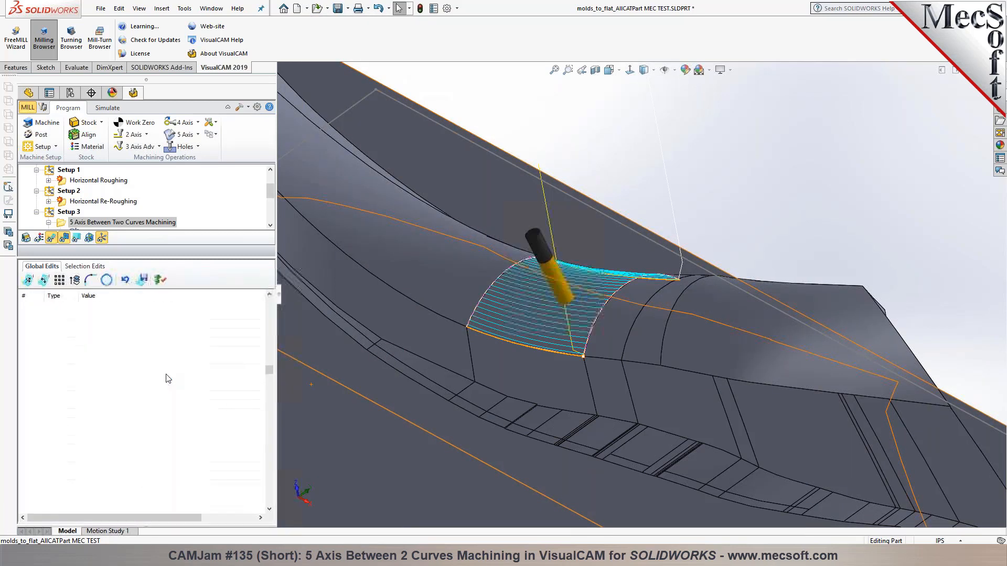
key(Page_Down)
key(Page_Down)
key(Page_Down)
key(Page_Down)
key(Page_Down)
key(Page_Down)
key(Page_Down)
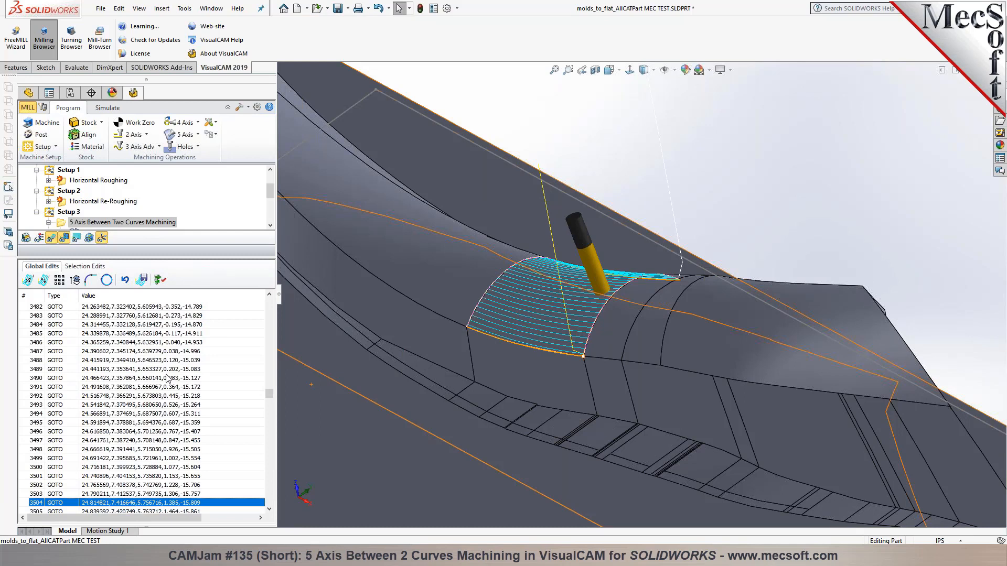
click(172, 393)
scroll(172, 394, down, 3)
click(174, 402)
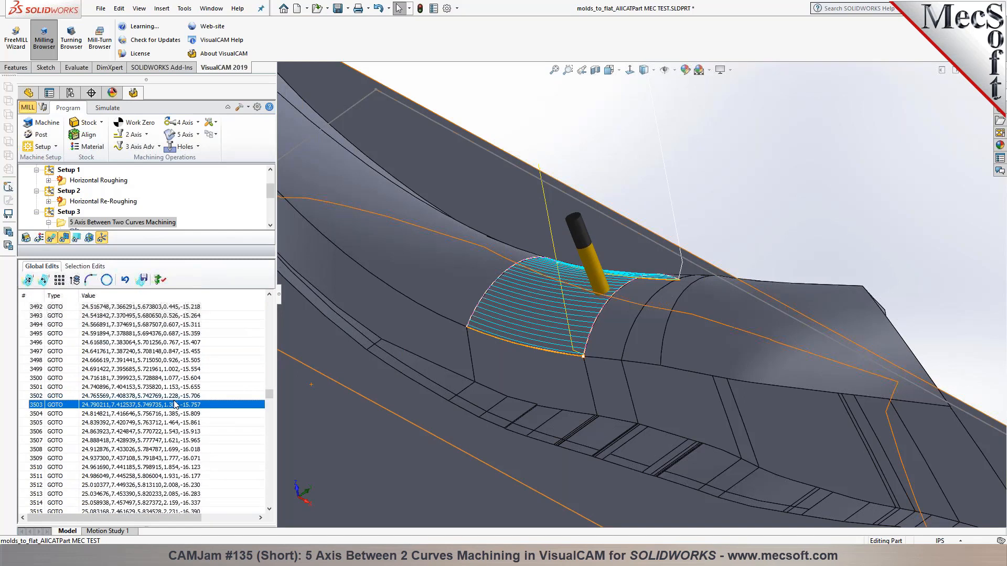
click(186, 440)
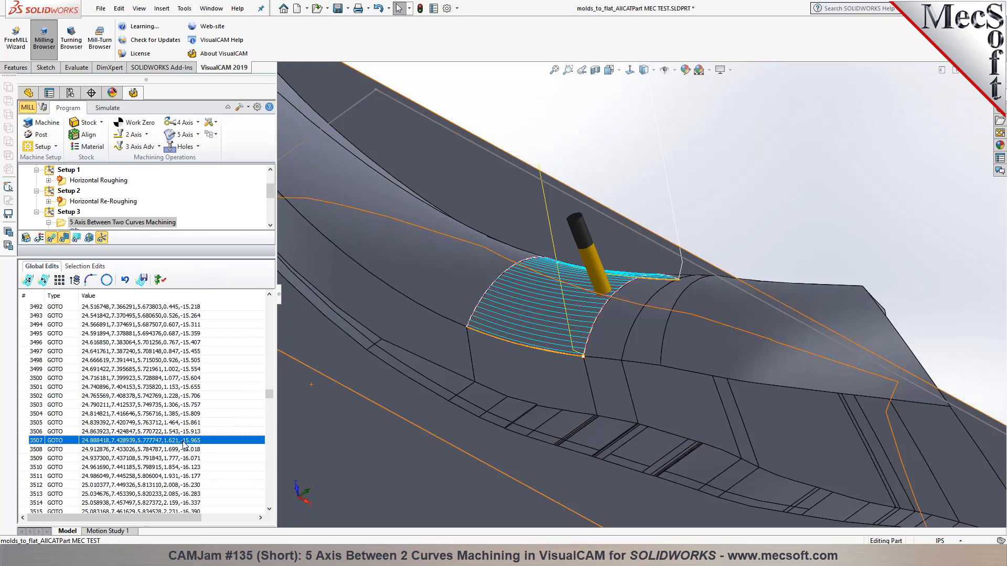
click(183, 461)
scroll(183, 465, down, 5)
scroll(183, 464, down, 4)
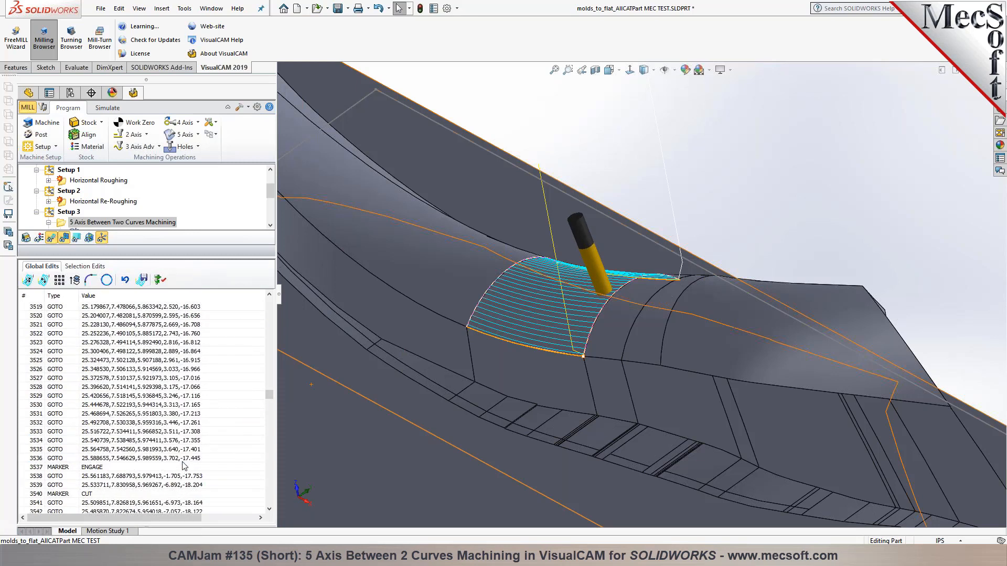
click(183, 458)
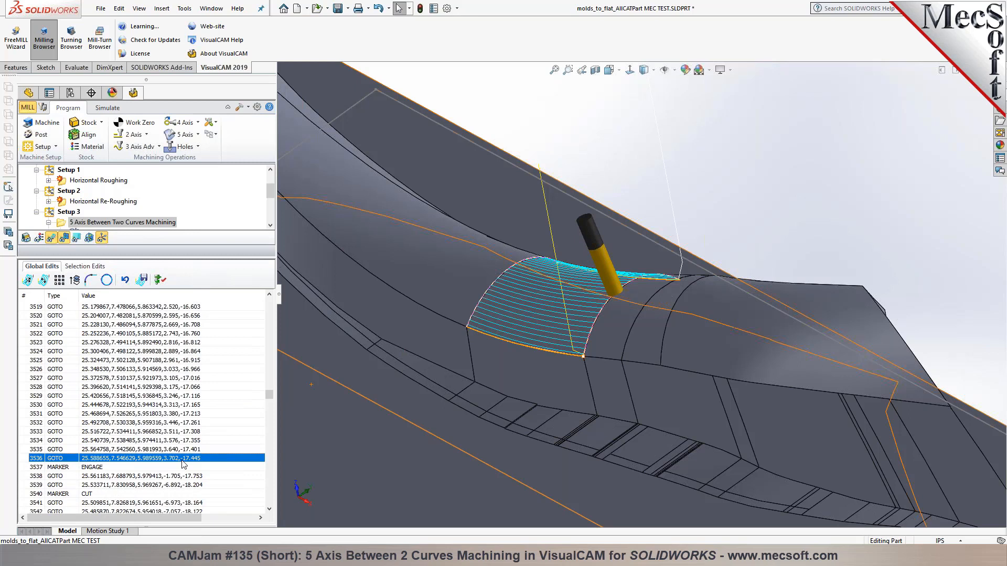
Advance the tool further along the toolpath through points 3557 and 3589 to 3613
scroll(182, 461, down, 3)
click(182, 459)
scroll(182, 462, down, 4)
click(182, 459)
scroll(183, 479, down, 5)
click(183, 477)
scroll(183, 478, down, 5)
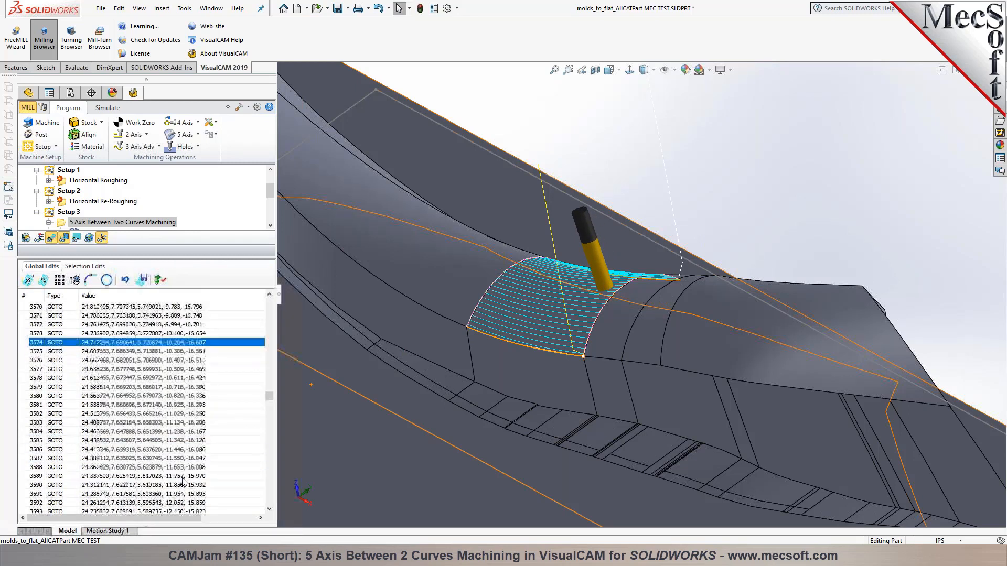
click(182, 478)
scroll(183, 479, down, 2)
click(182, 476)
scroll(182, 477, down, 6)
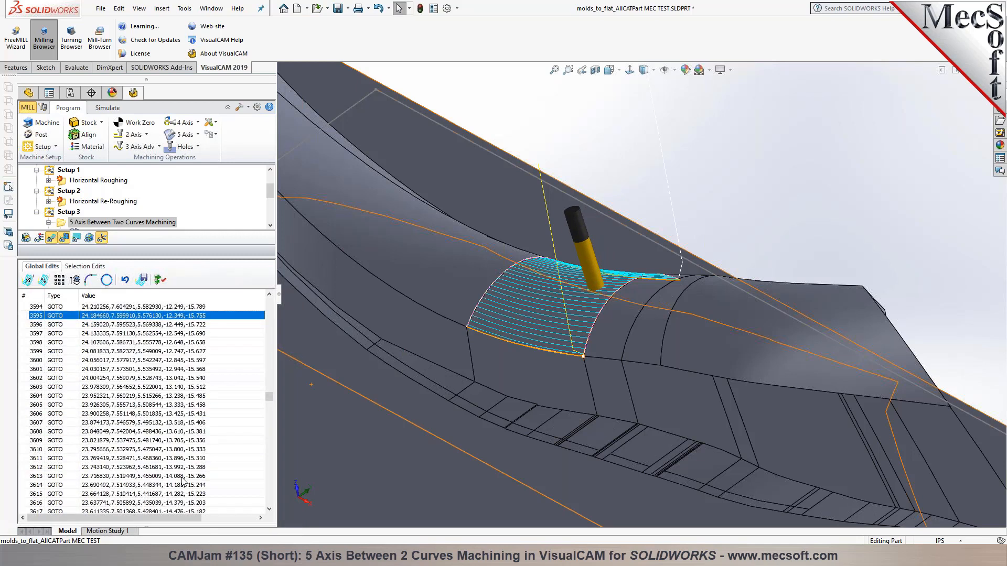
click(181, 476)
Compare the tool at point 3536 and at point 3538 just after the ENGAGE marker
scroll(179, 452, up, 20)
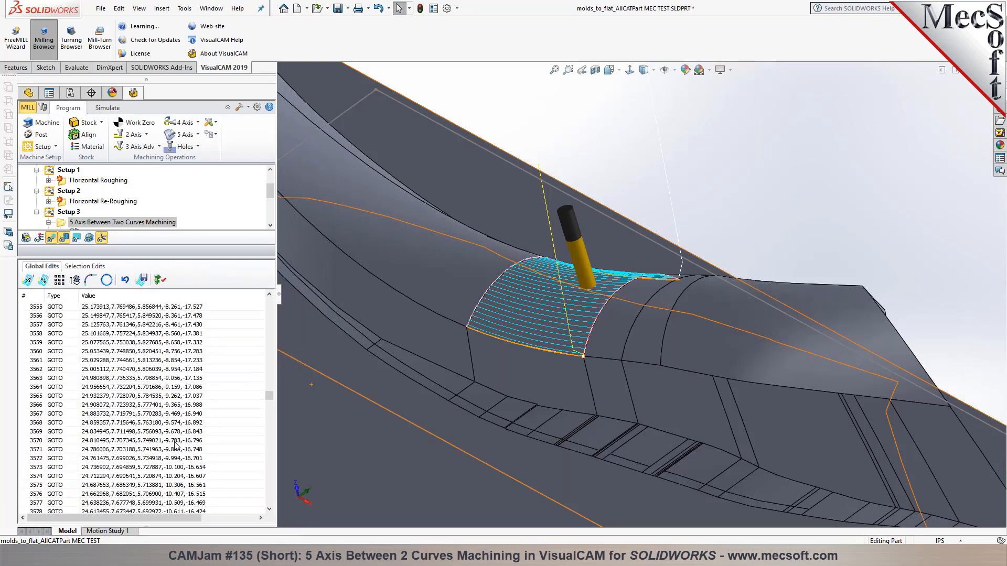
scroll(182, 368, up, 2)
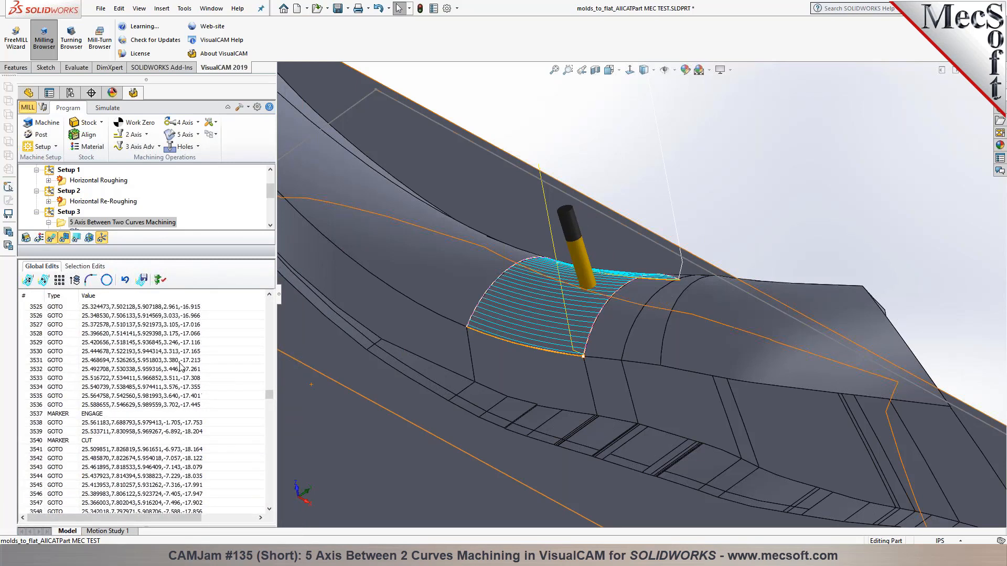
click(187, 405)
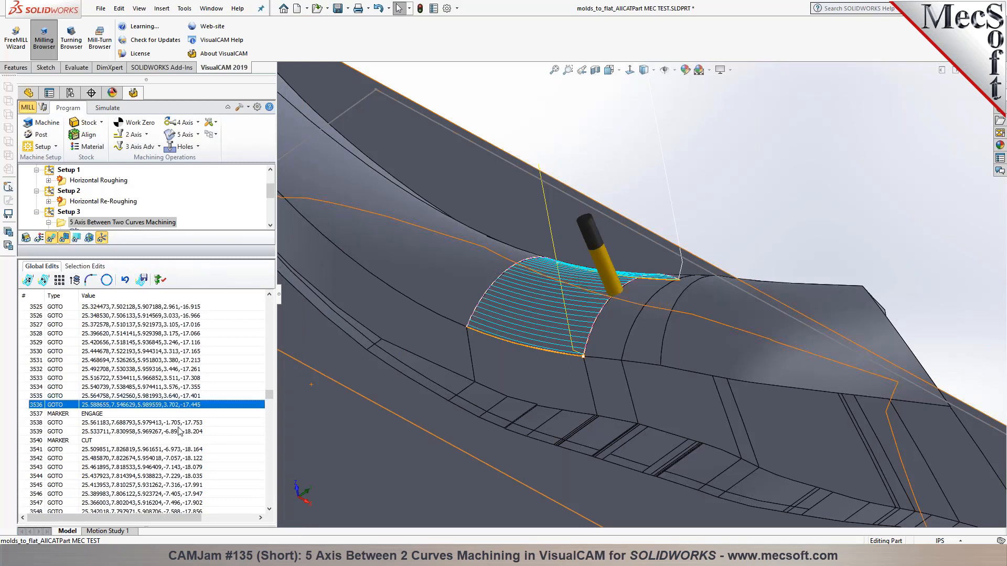
click(176, 423)
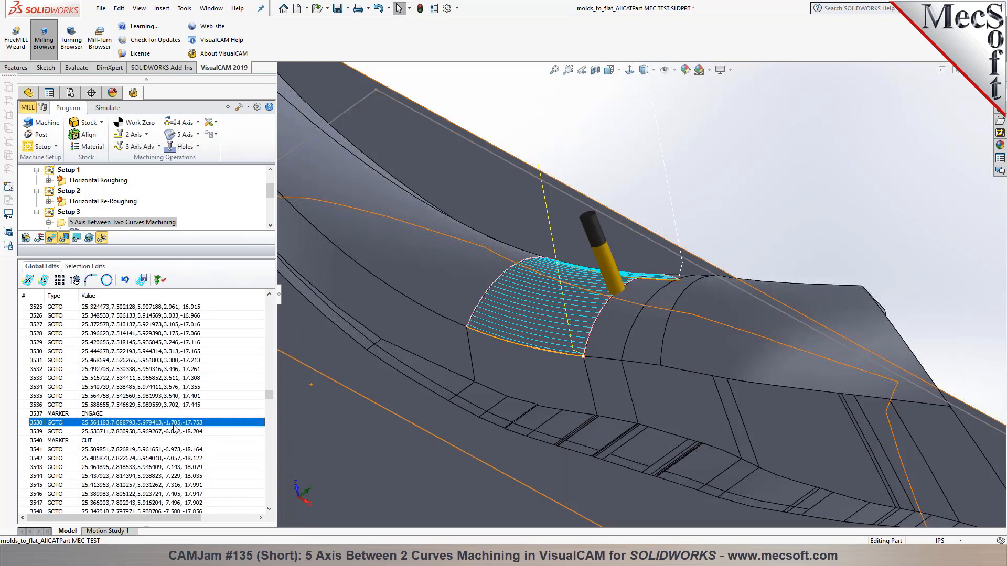
click(178, 405)
click(179, 424)
click(179, 405)
click(182, 425)
click(176, 406)
click(174, 423)
Show the tool at the CUT marker and its first cutting point, GOTO 3541
click(173, 441)
click(173, 450)
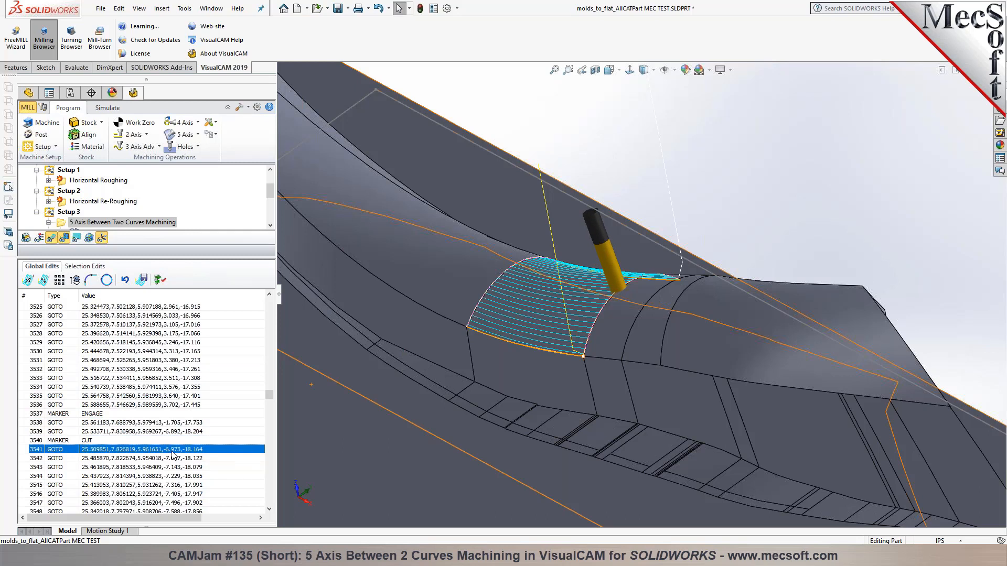
scroll(643, 299, up, 5)
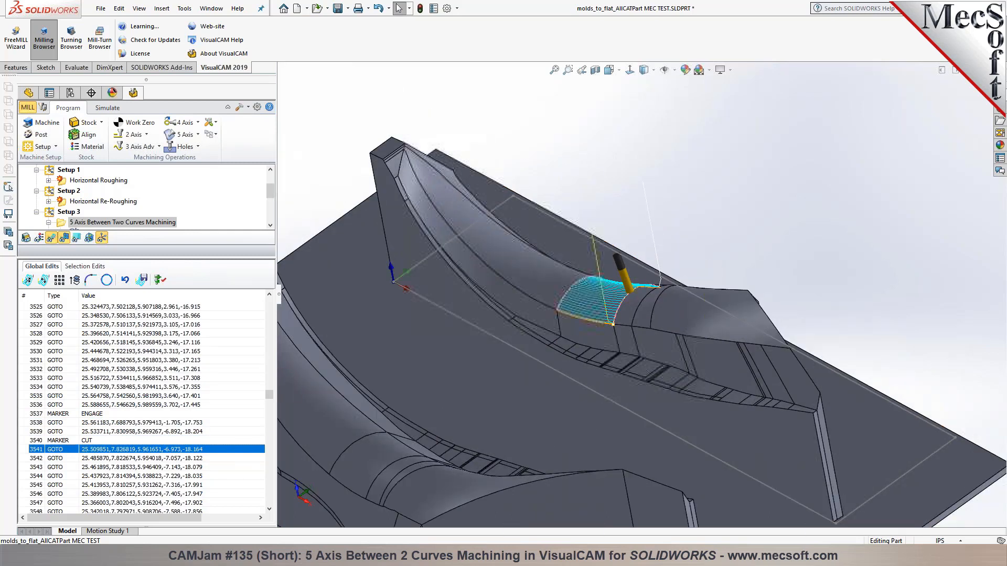
click(198, 134)
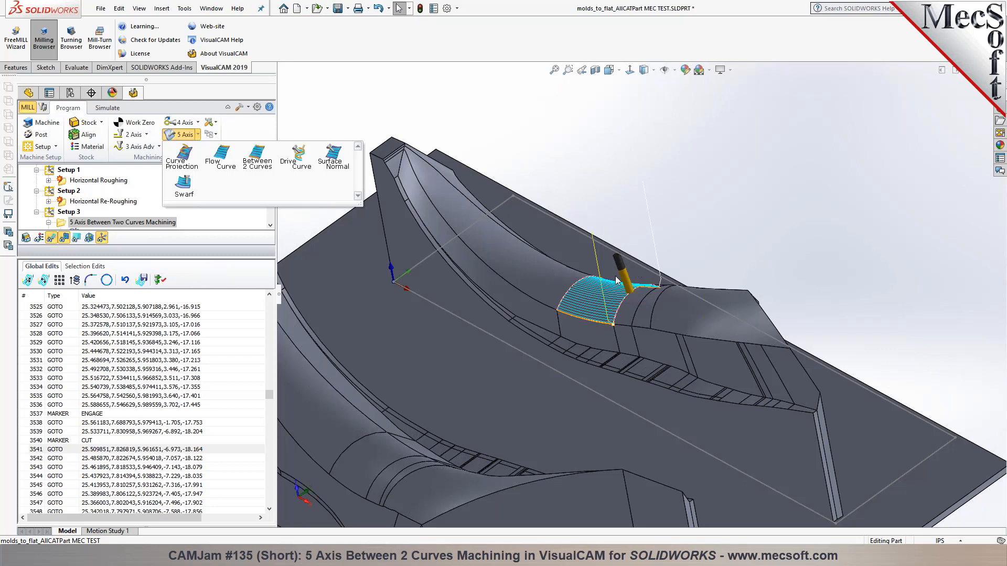
middle_drag(608, 329, 590, 321)
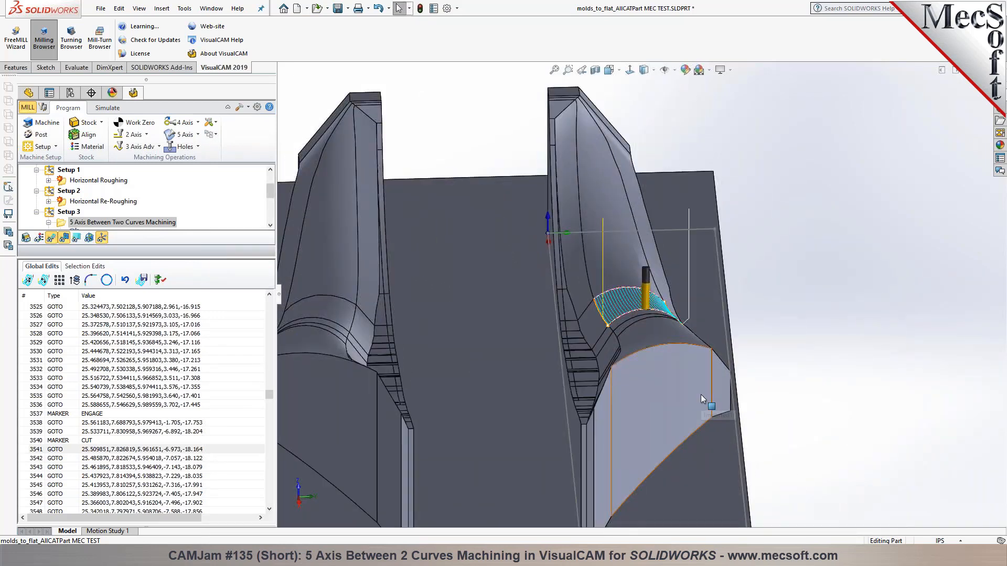
click(669, 332)
click(926, 340)
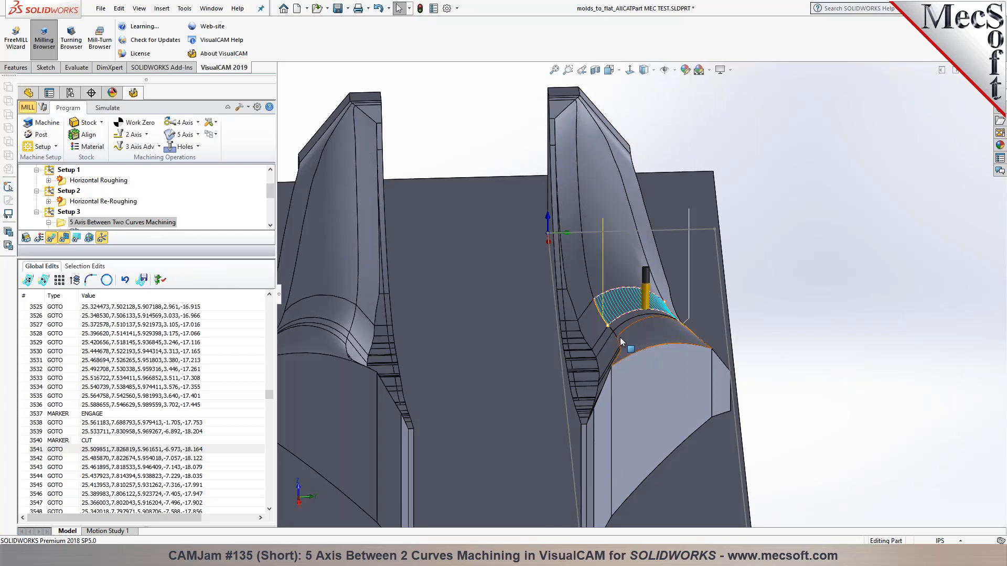
middle_drag(608, 256, 670, 341)
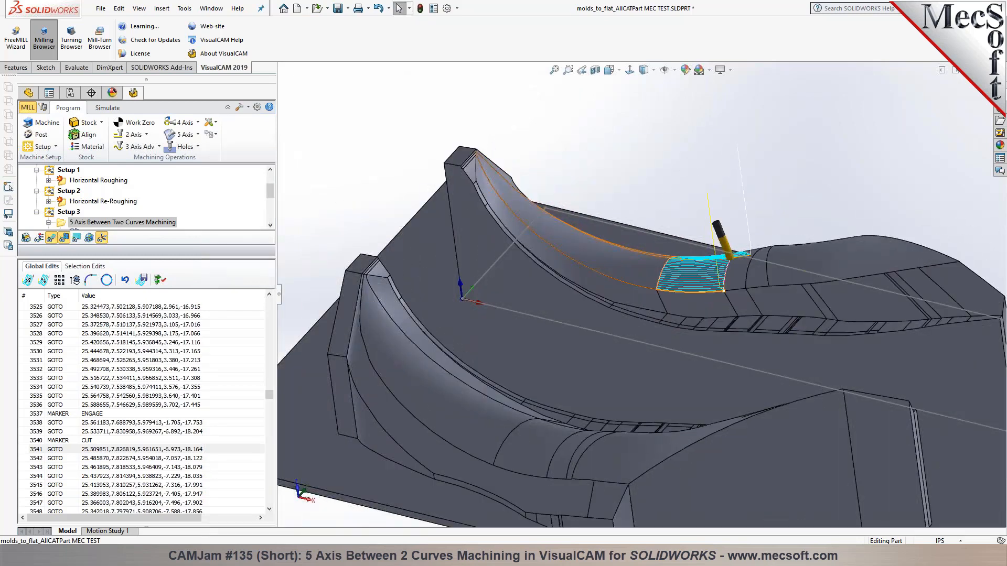